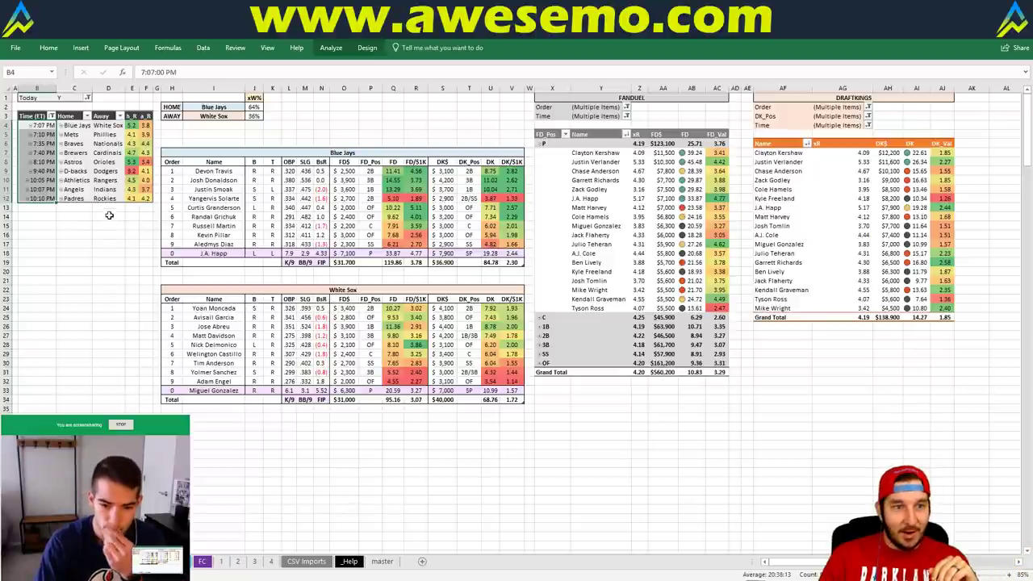
left_click(75, 215)
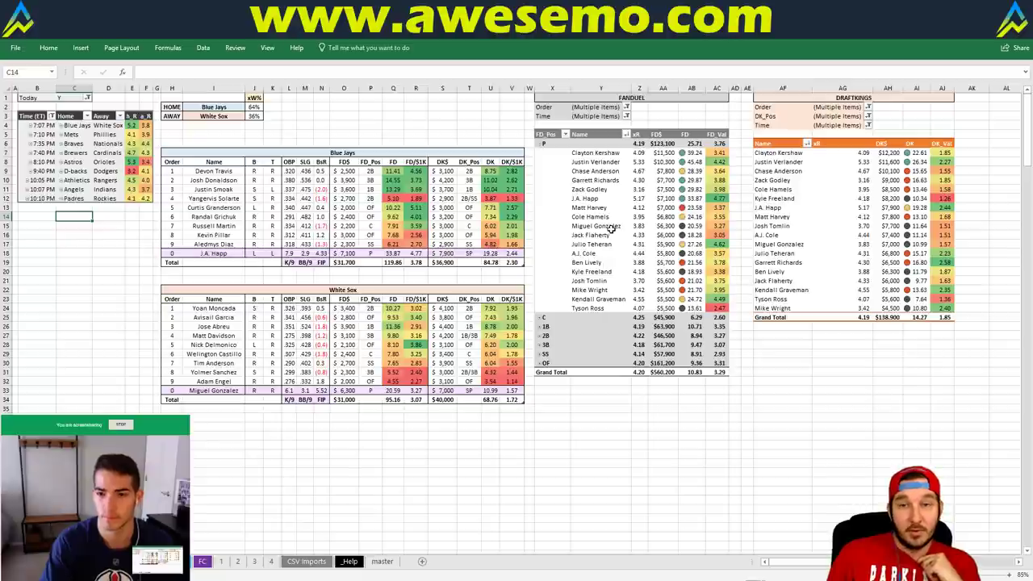
left_click(385, 143)
left_click(385, 134)
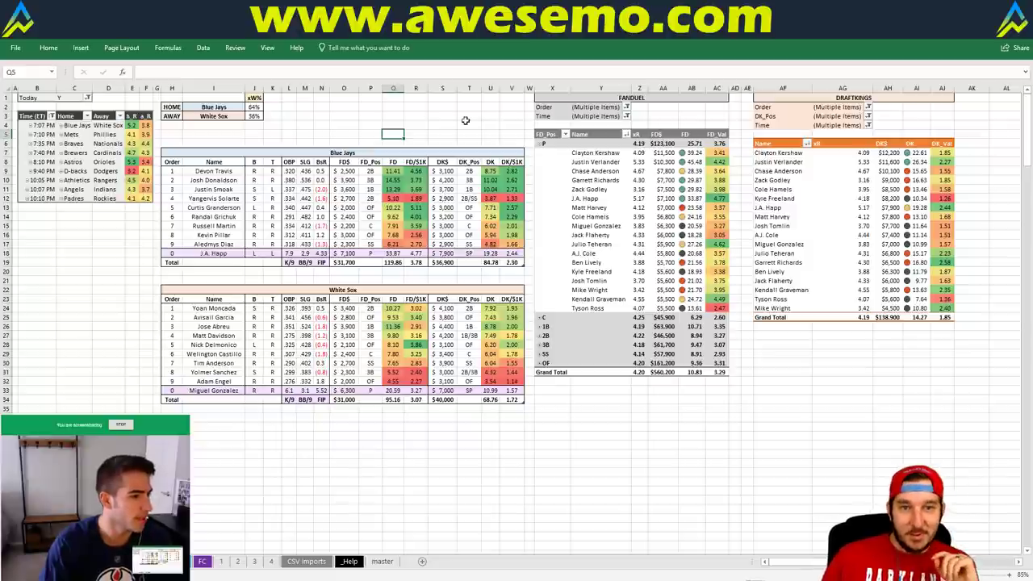
left_click(440, 124)
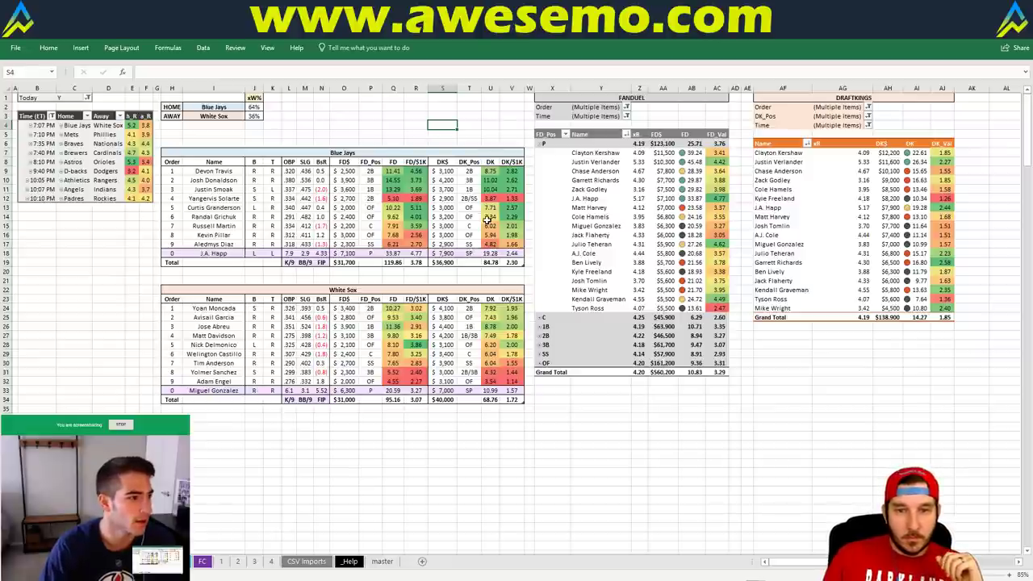
Filter the DraftKings table's DK_Pos field to the positions matching "of".
left_click(868, 116)
type("of")
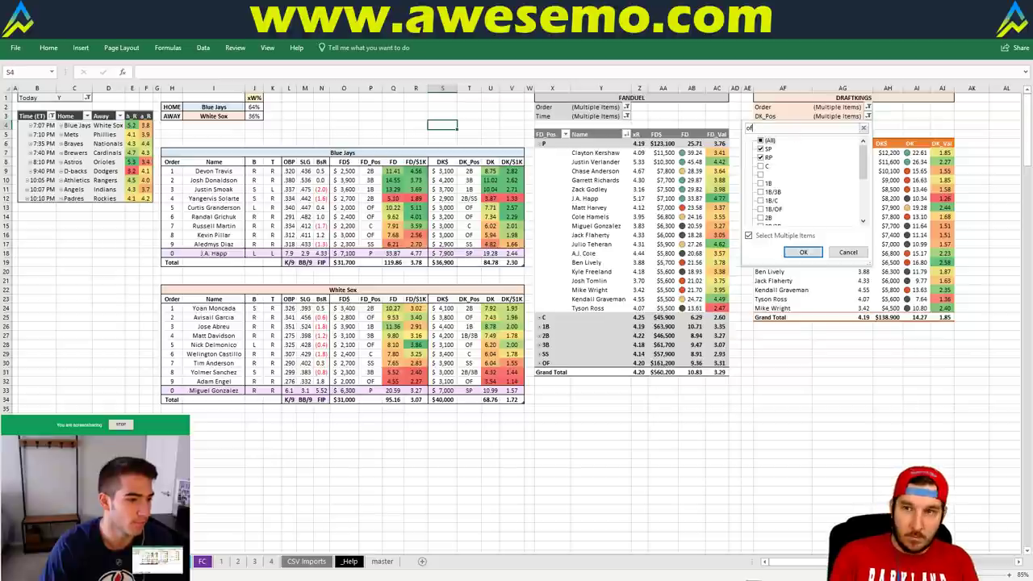
key("Return")
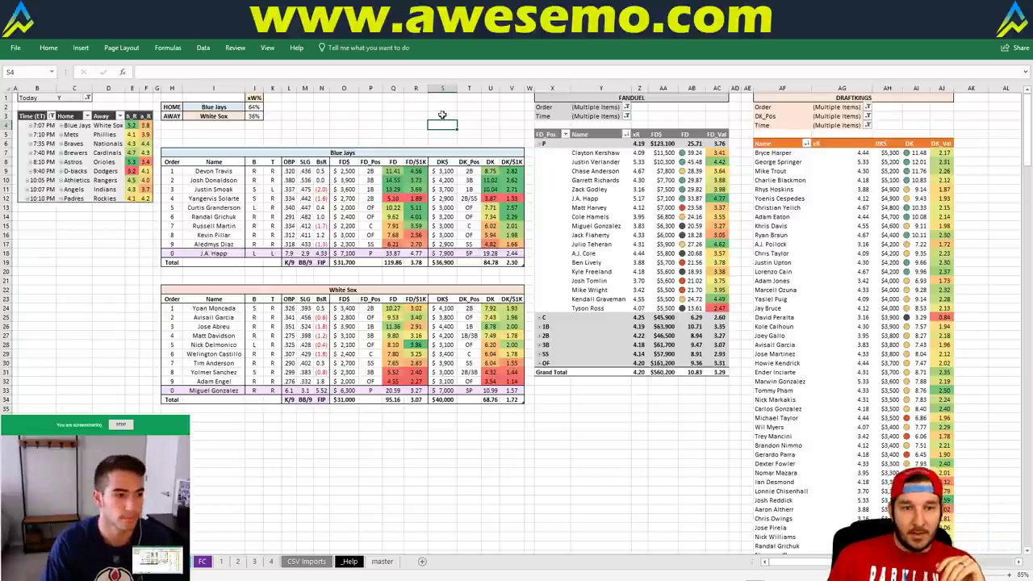
Clear all positions in the DraftKings table's DK_Pos filter and include only SP.
left_click(377, 106)
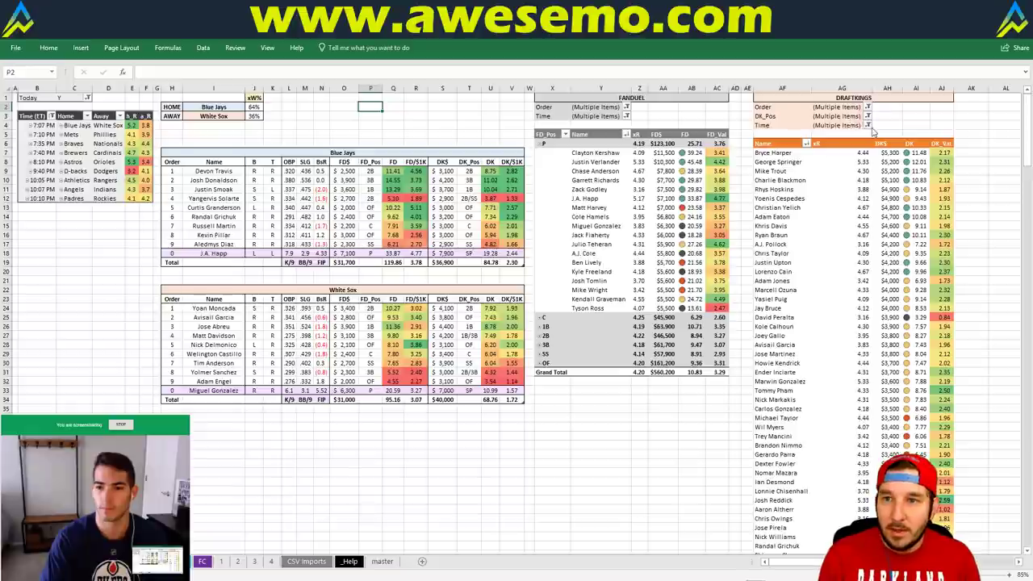
left_click(867, 116)
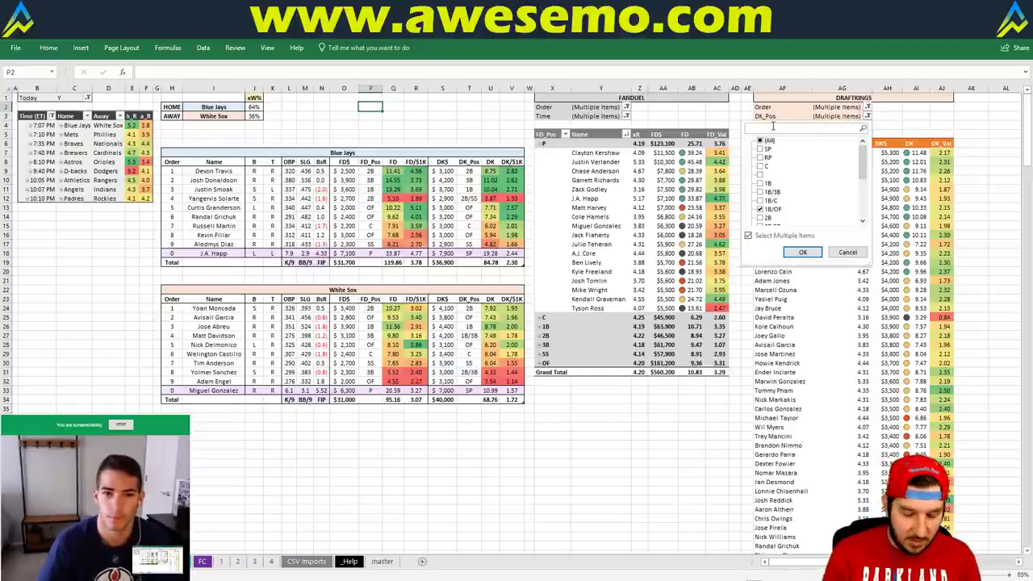
left_click(760, 142)
left_click(760, 142)
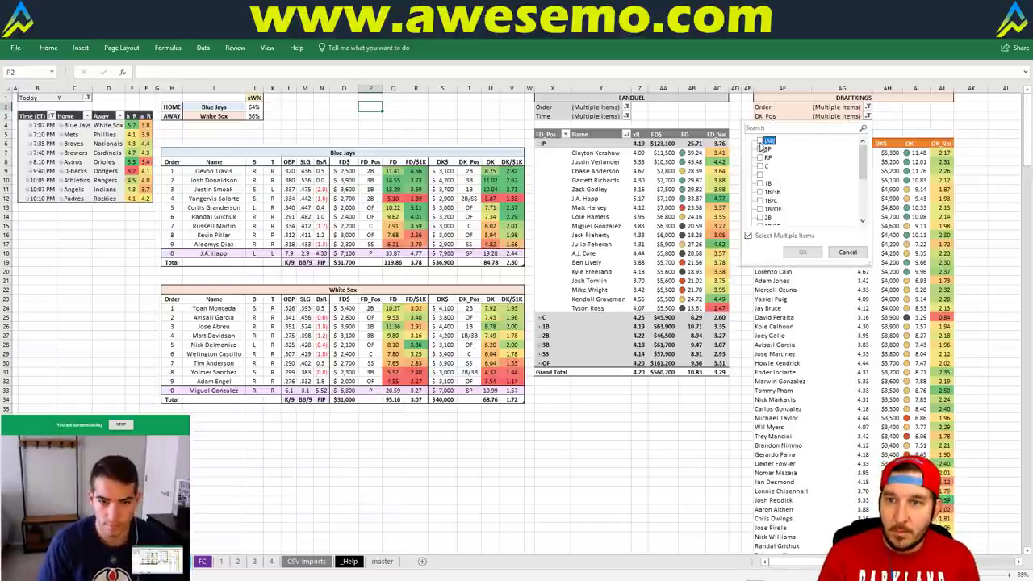
left_click(760, 150)
left_click(801, 252)
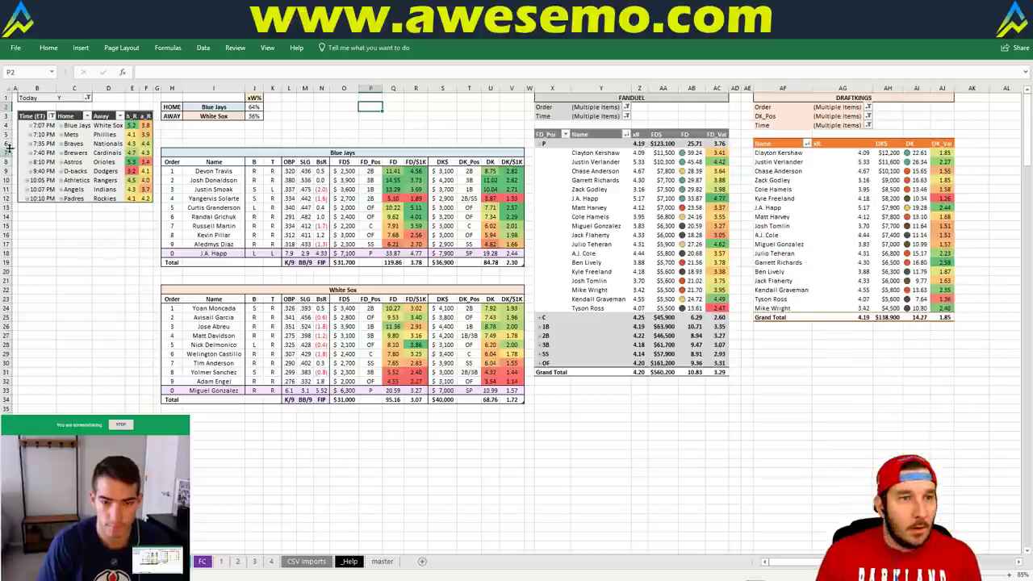
Set the HOME team in the matchup selector to Mets.
left_click(199, 105)
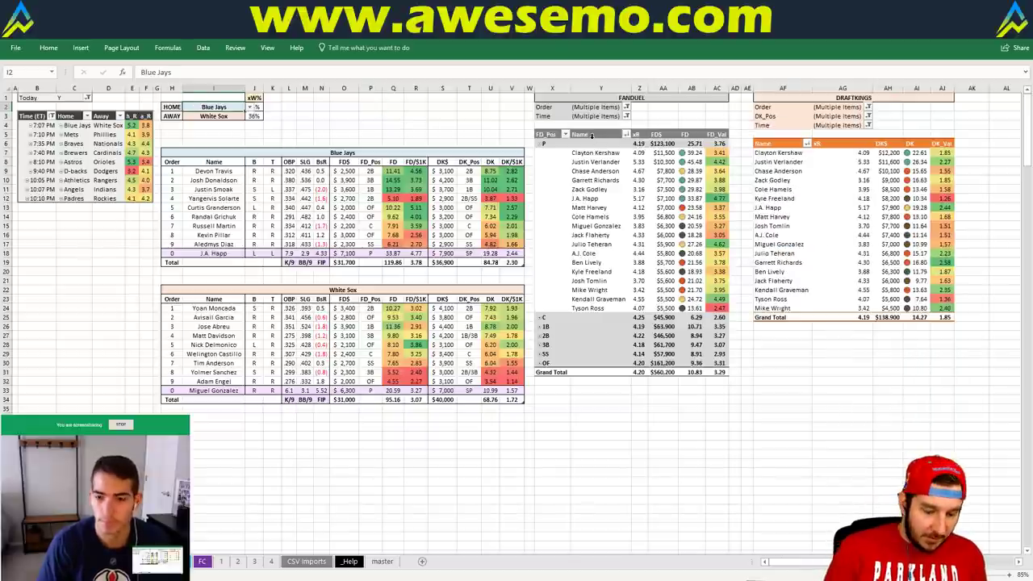
type("Mets")
key("Return")
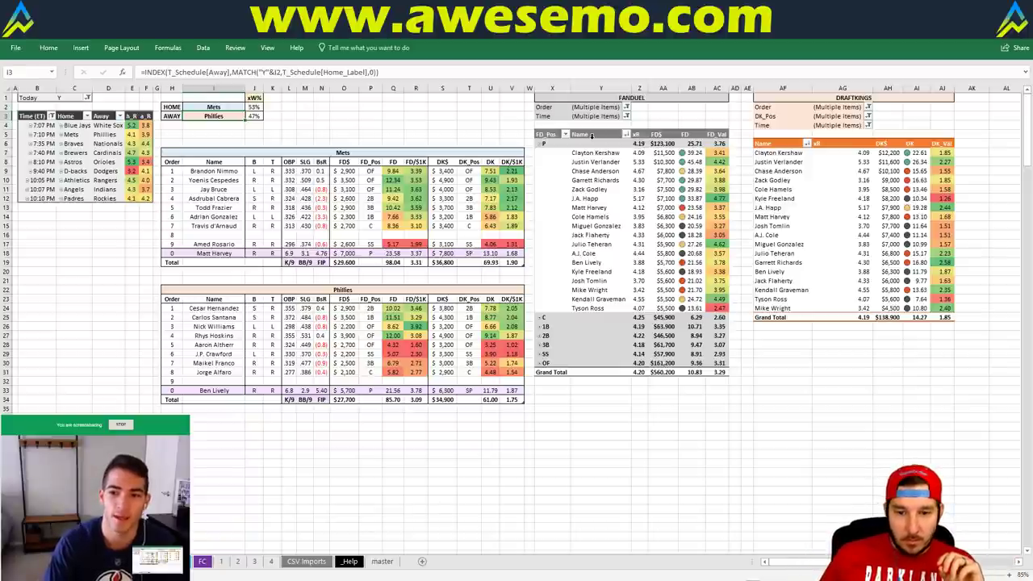
left_click(639, 499)
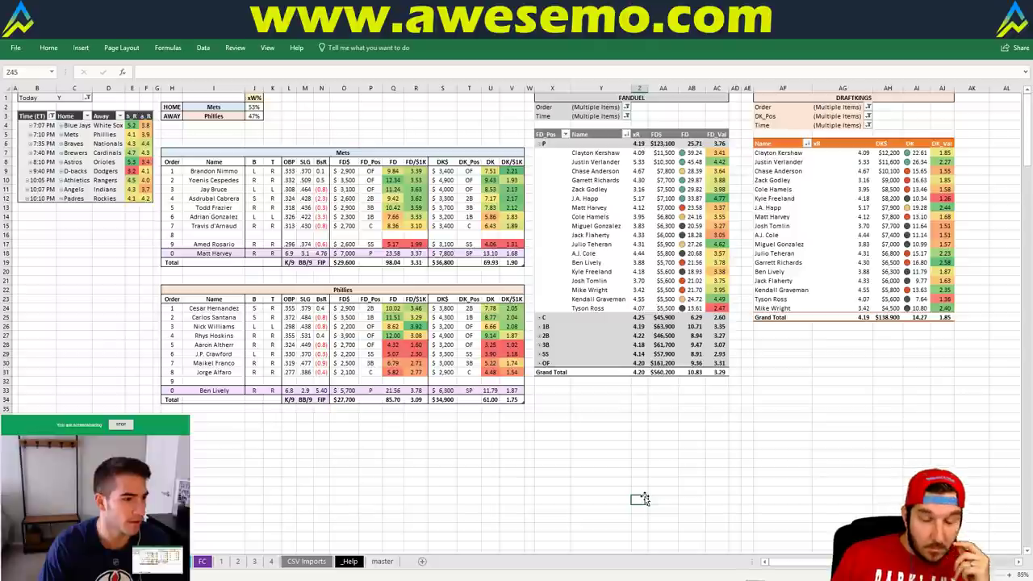
left_click(641, 463)
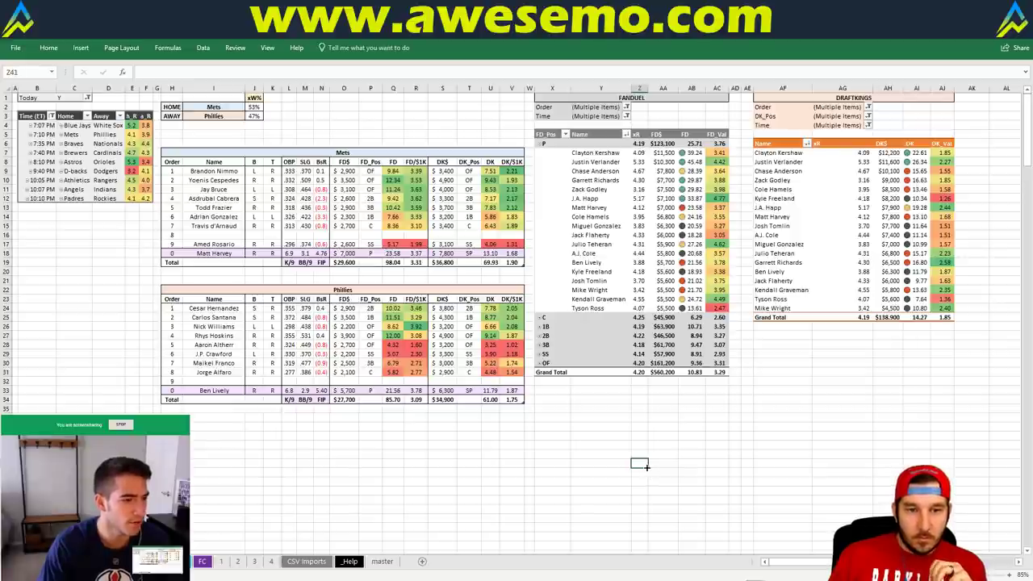
left_click(615, 436)
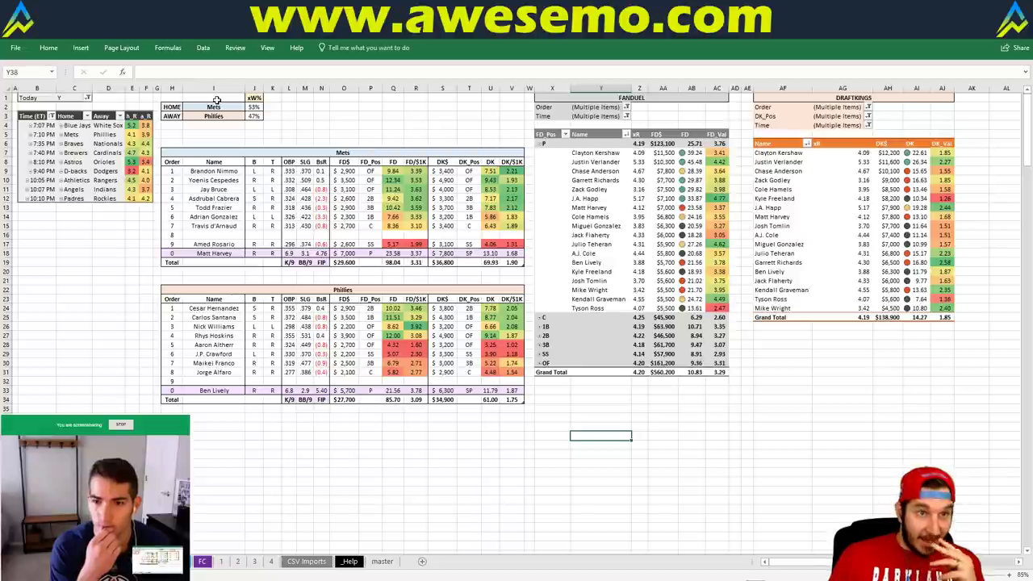
left_click(339, 124)
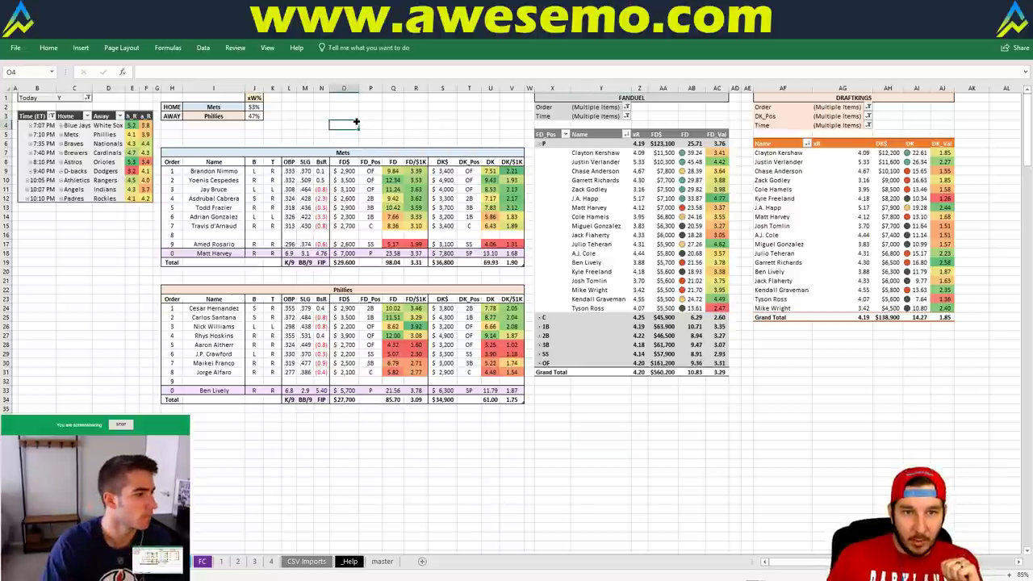
left_click(412, 116)
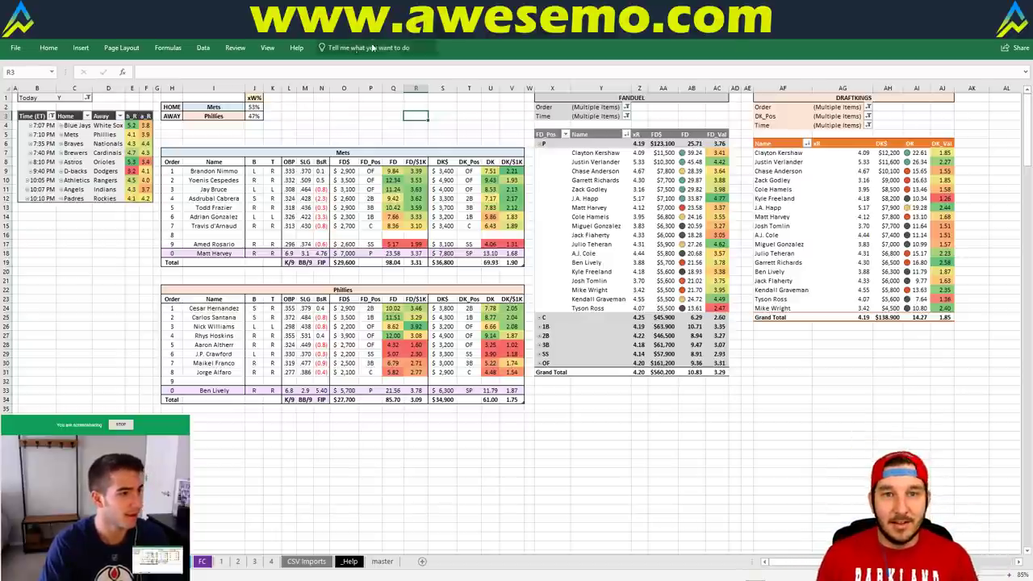
left_click(373, 124)
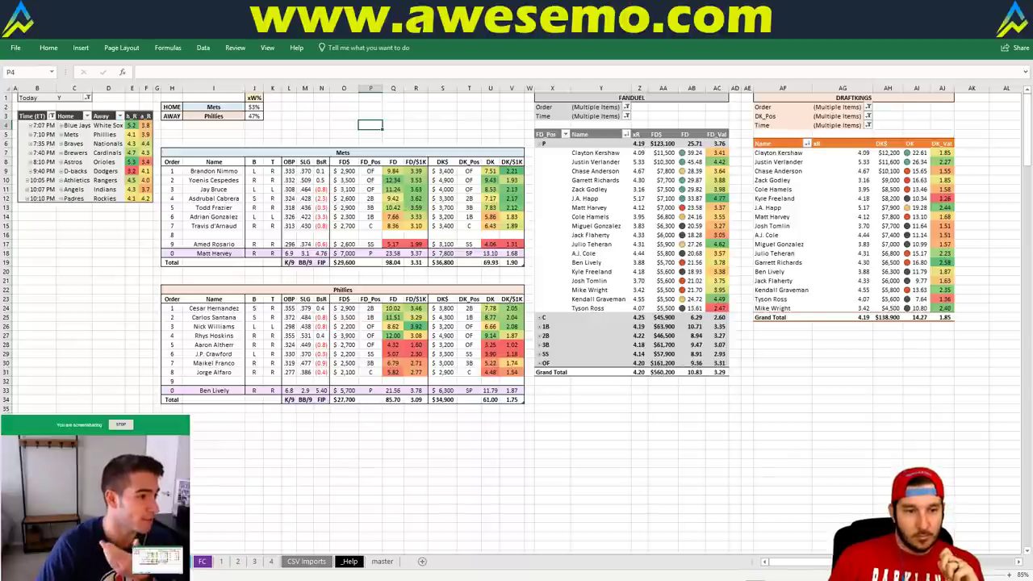
left_click(108, 315)
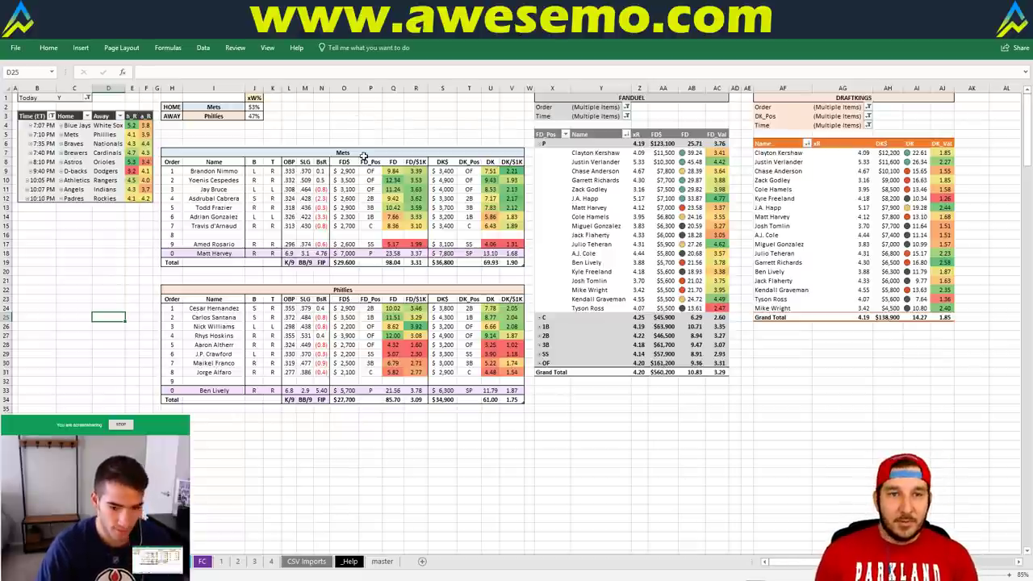
left_click(346, 106)
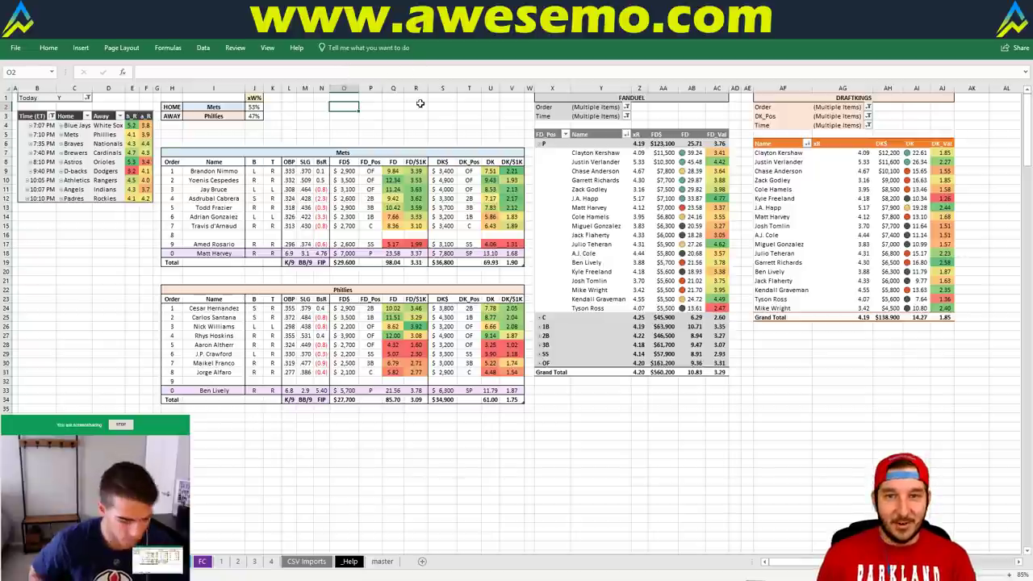
left_click(272, 105)
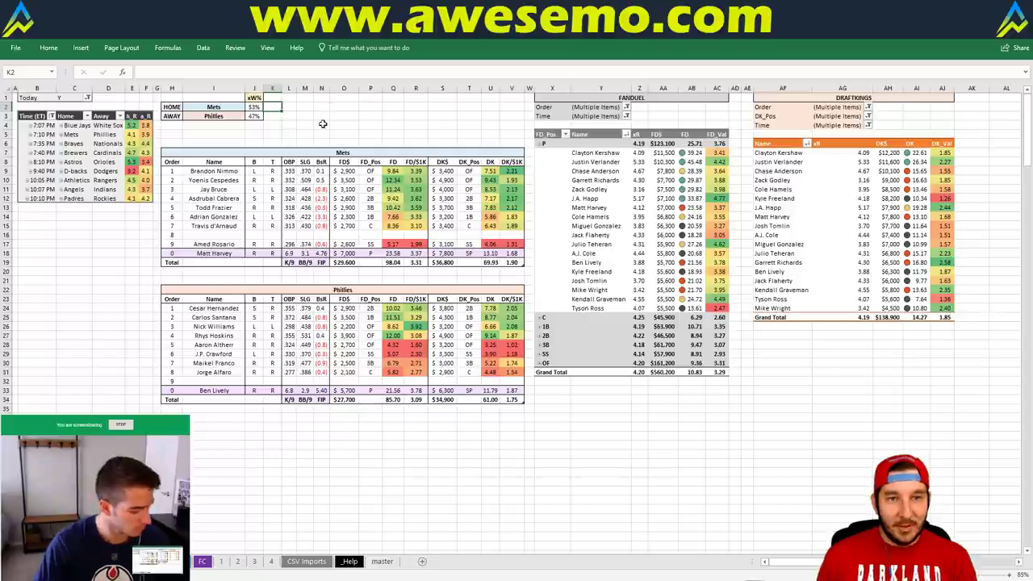
left_click(346, 106)
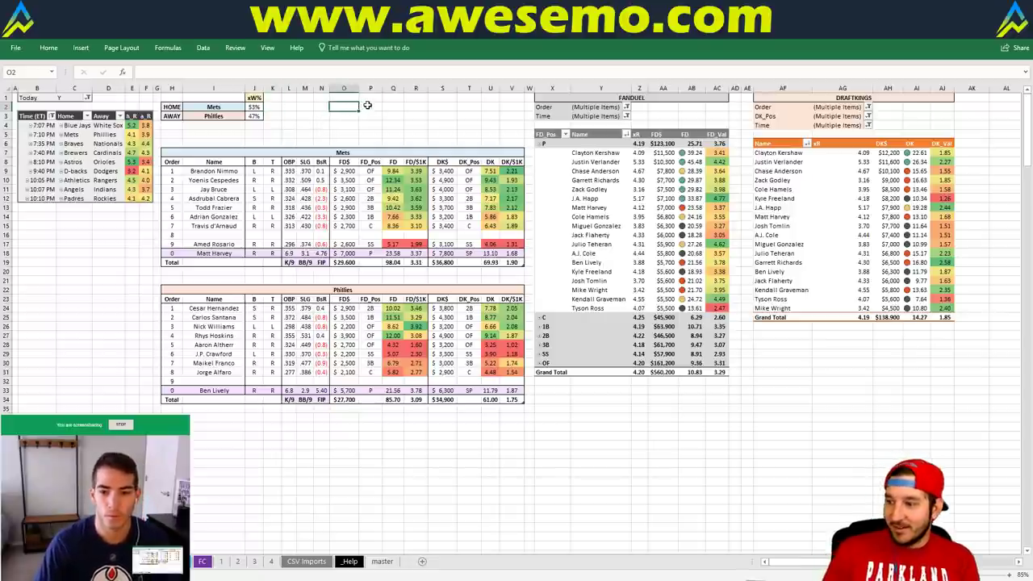
left_click(425, 122)
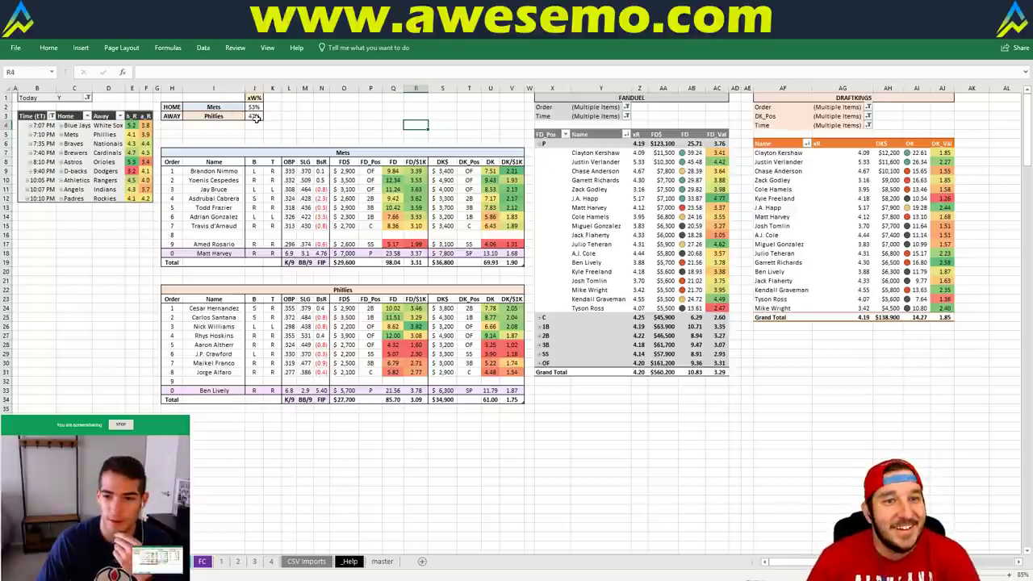
Change the HOME team in the matchup selector to Braves.
left_click(219, 105)
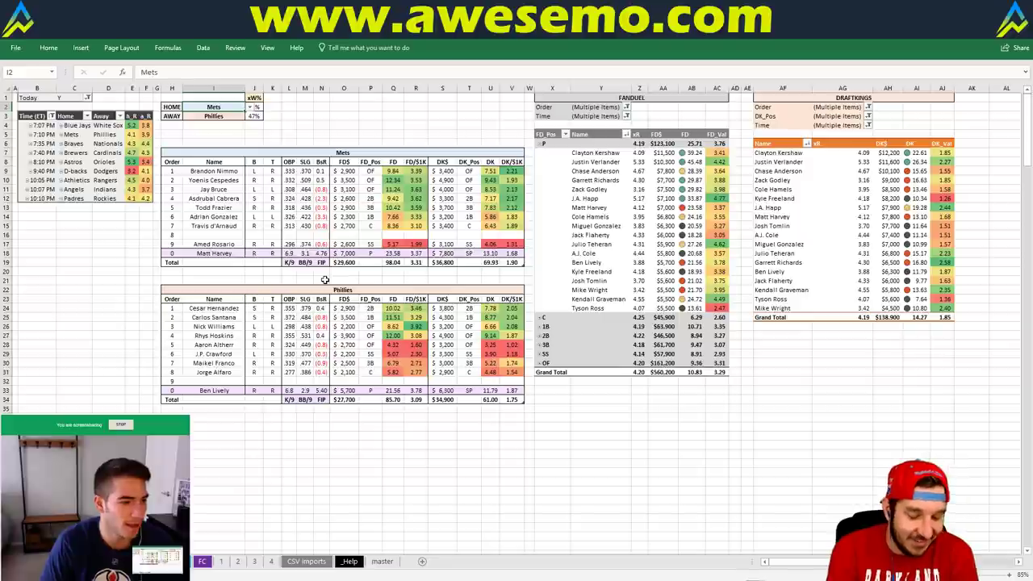
type("Braves")
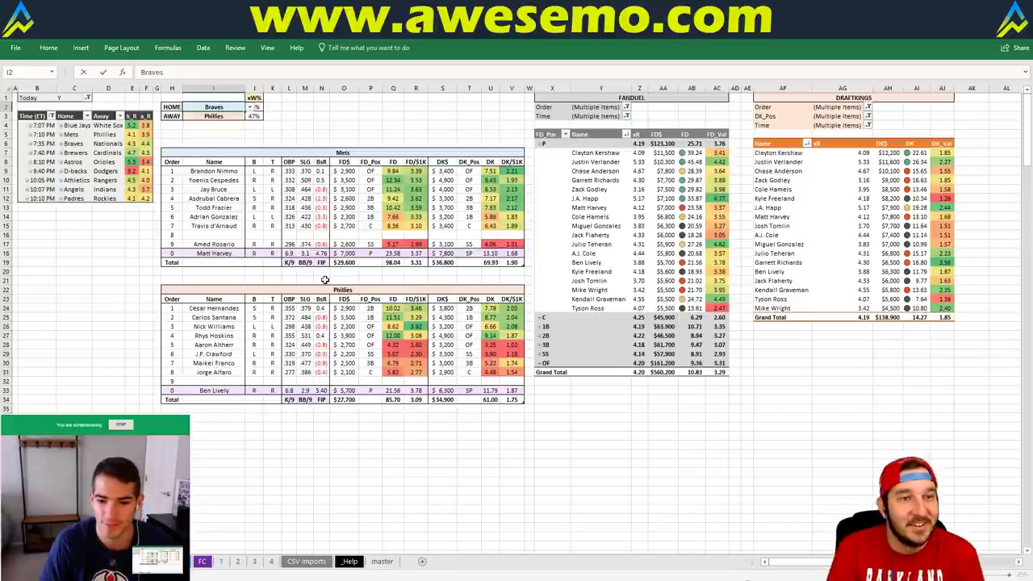
key("Return")
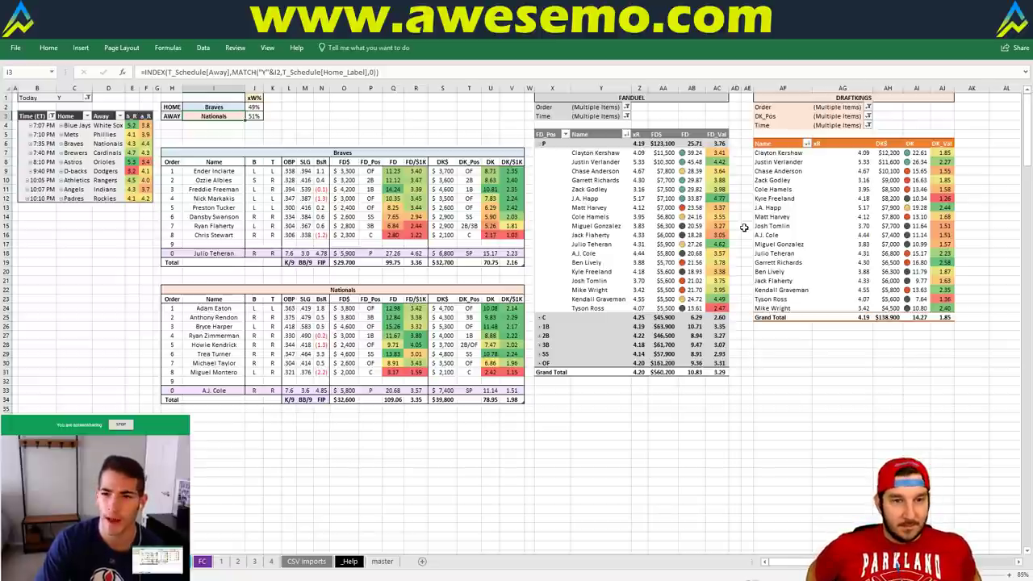
left_click(290, 134)
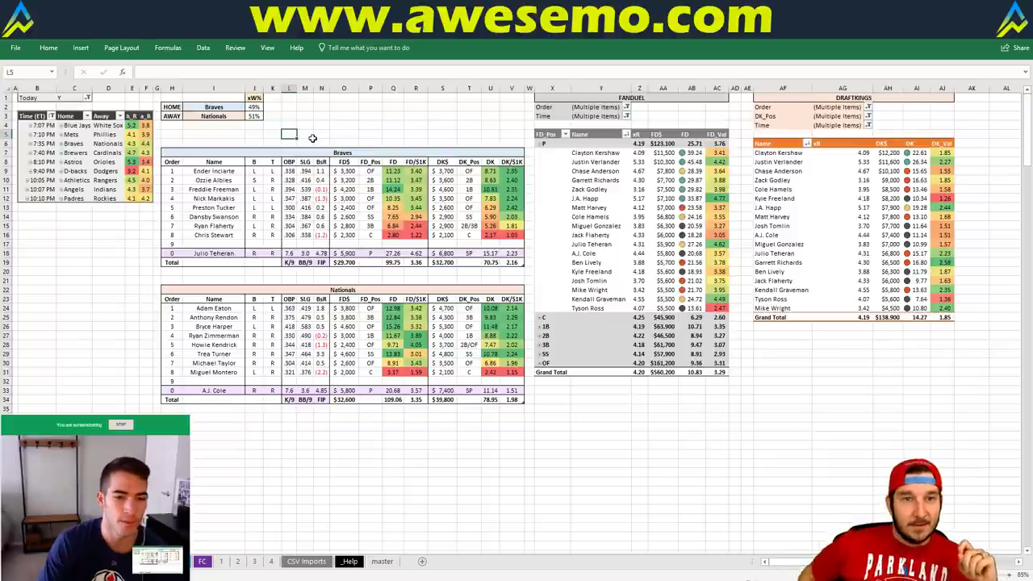
left_click(393, 117)
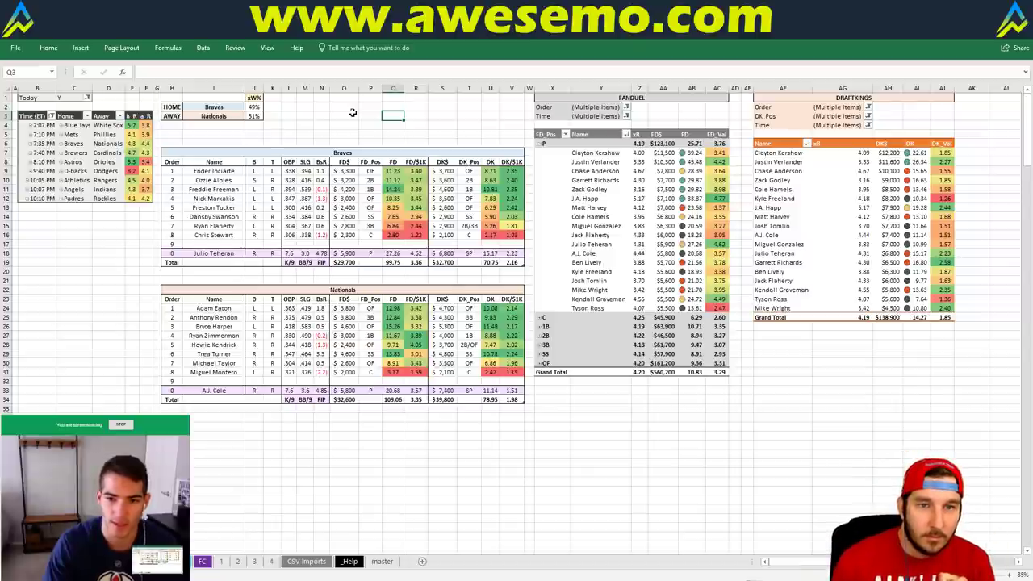
Examine the 2B players in the FanDuel table with the P group collapsed, and return to the expanded P group.
left_click(541, 144)
left_click(538, 172)
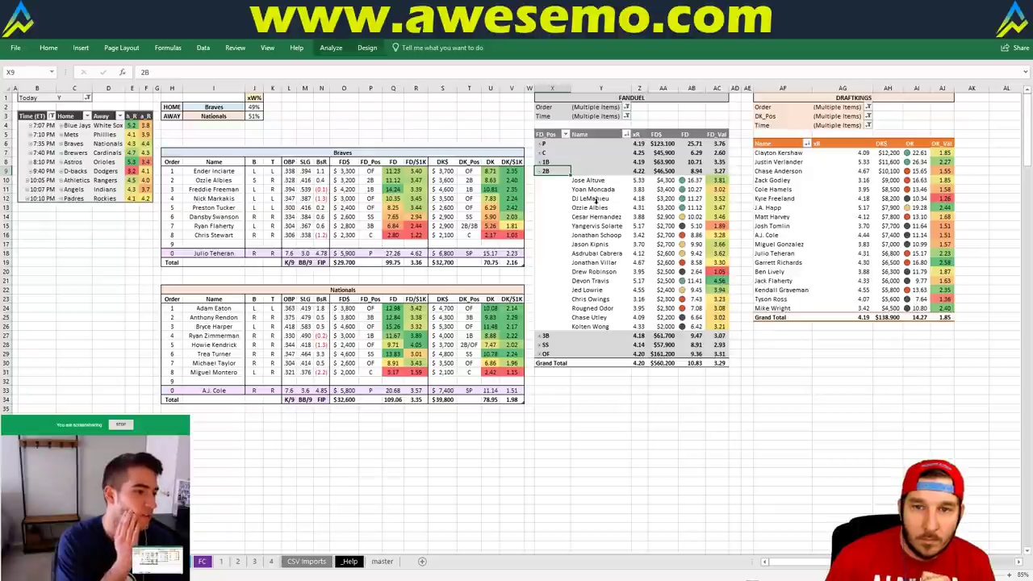
left_click(539, 172)
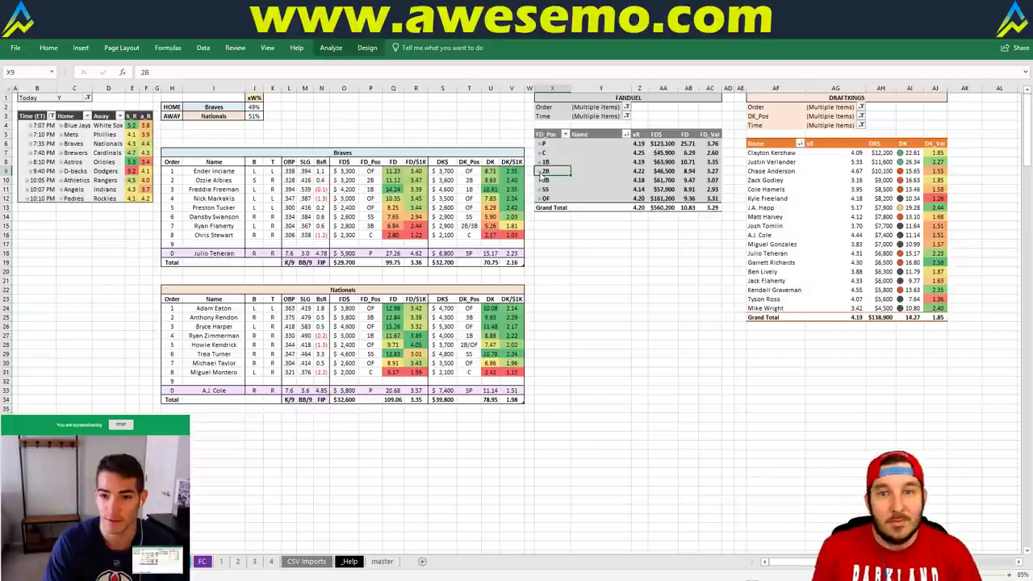
left_click(540, 145)
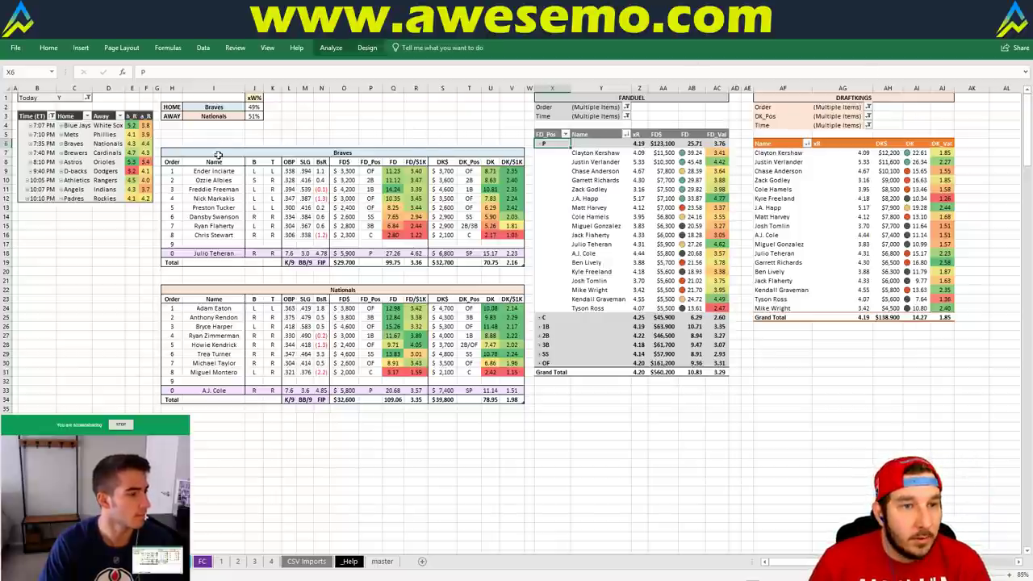
Switch the HOME team in the matchup selector to Brewers.
left_click(189, 107)
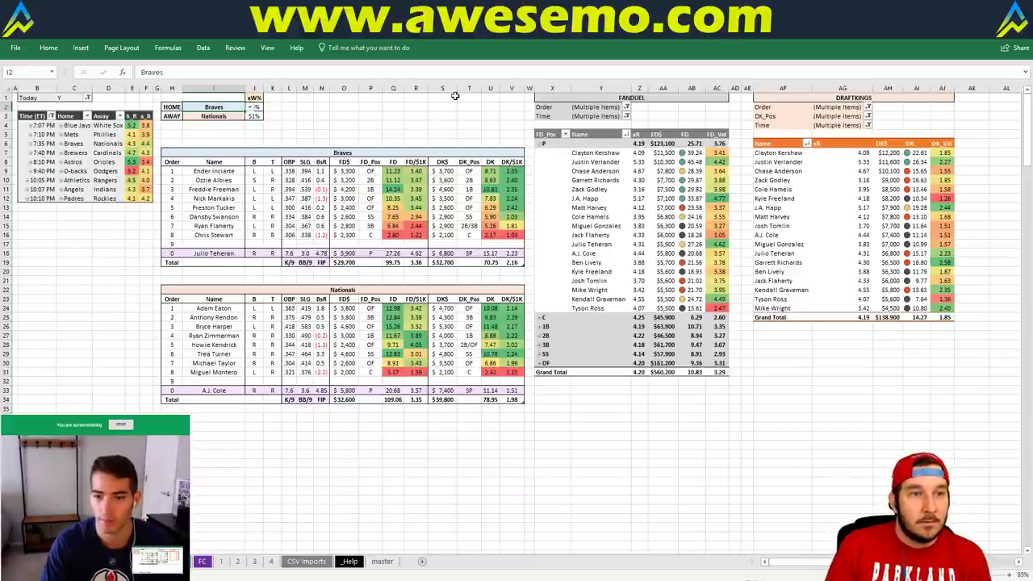
type("Brewers")
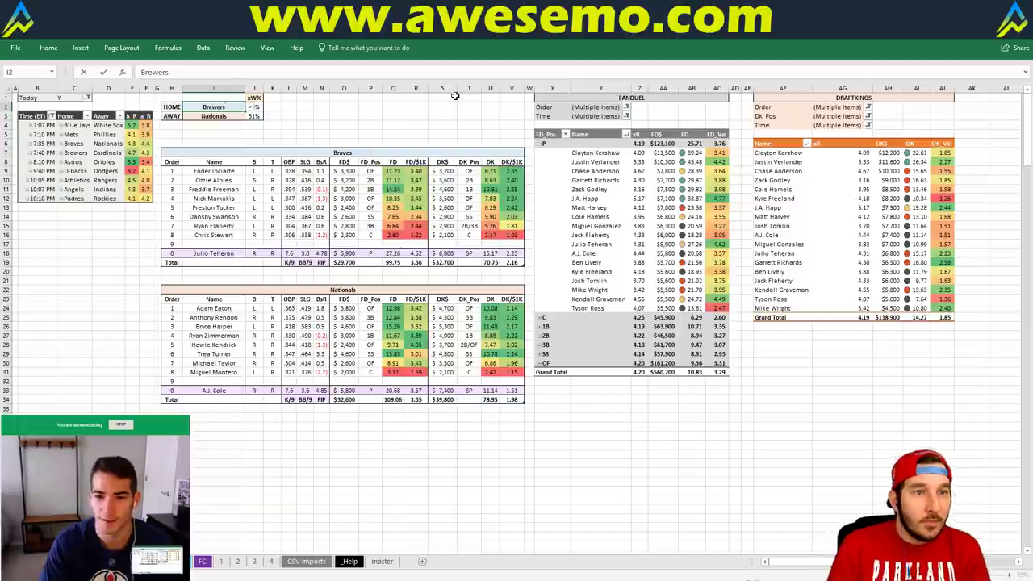
key("Return")
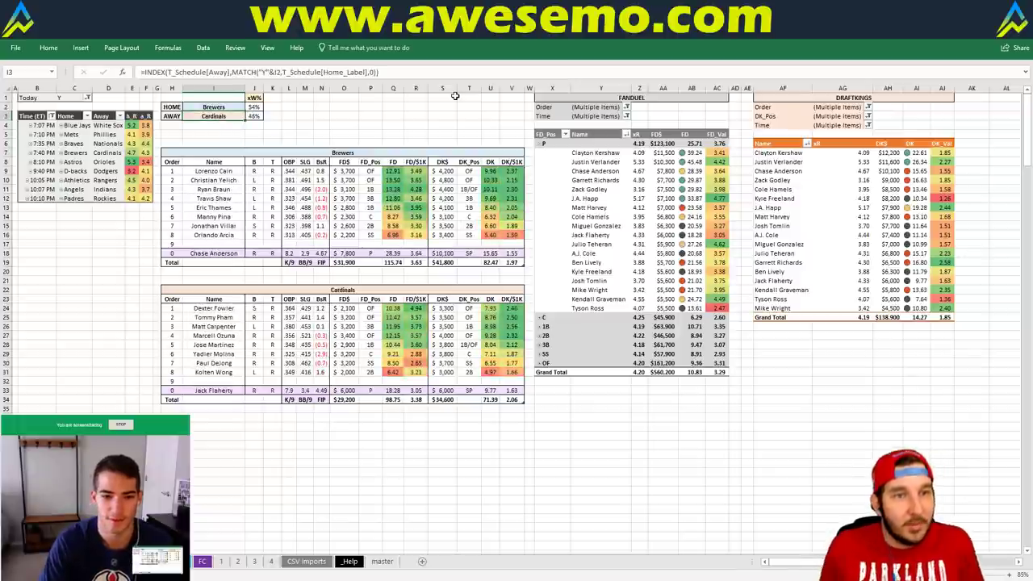
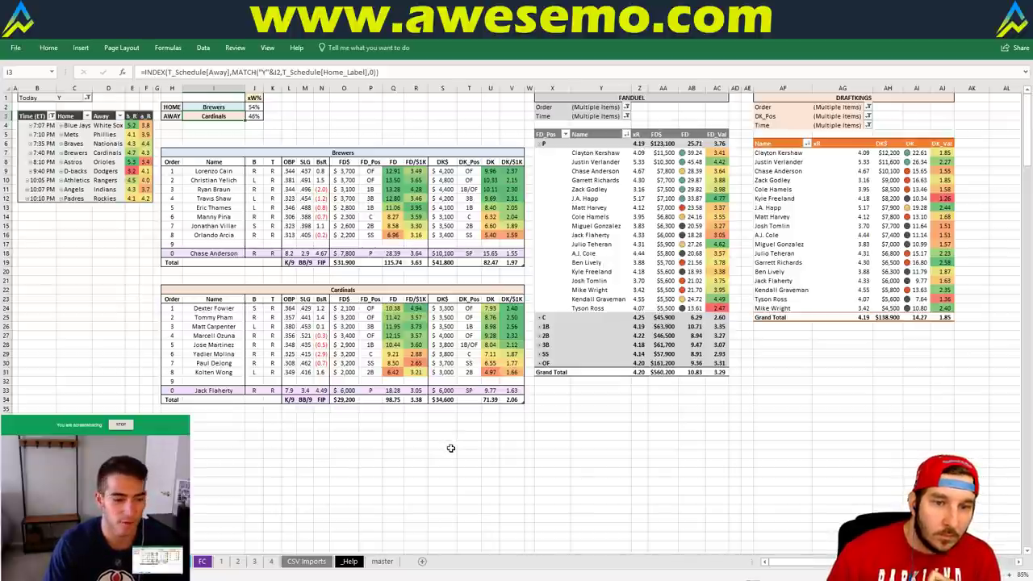
left_click(444, 417)
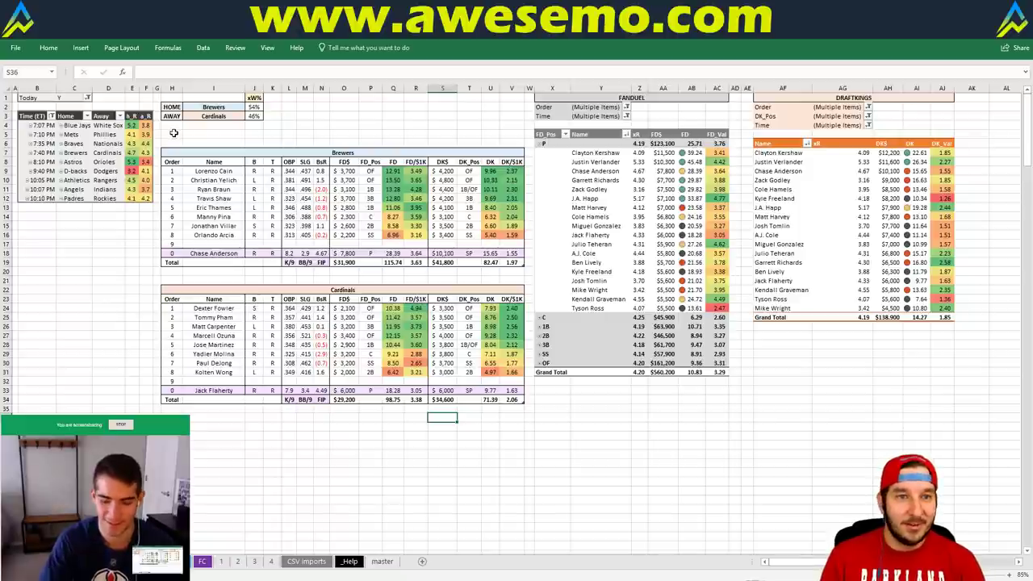
Set the HOME team in the matchup selector to Astros.
left_click_drag(212, 107, 254, 116)
left_click(213, 107)
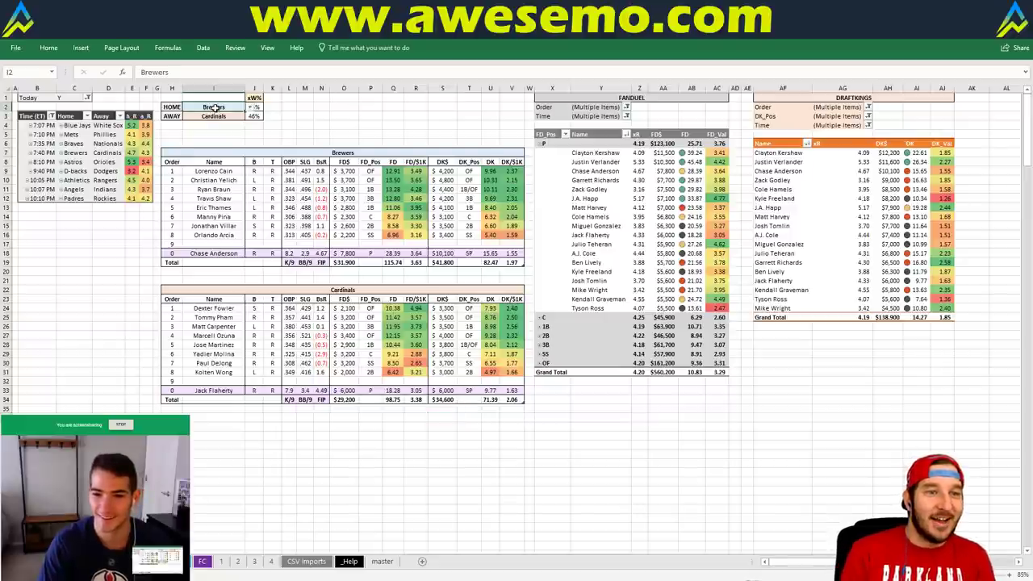
type("Astros")
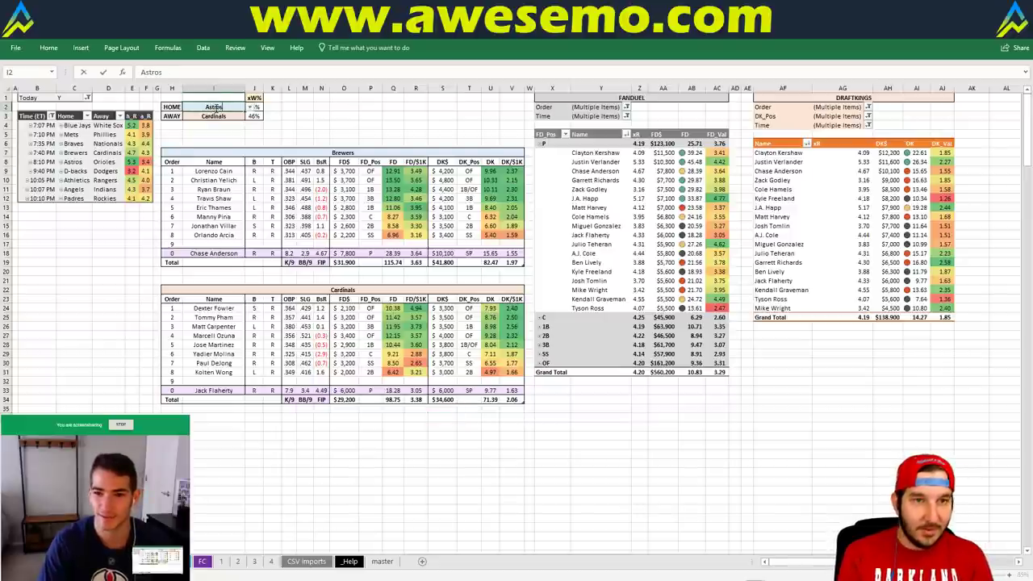
key("Tab")
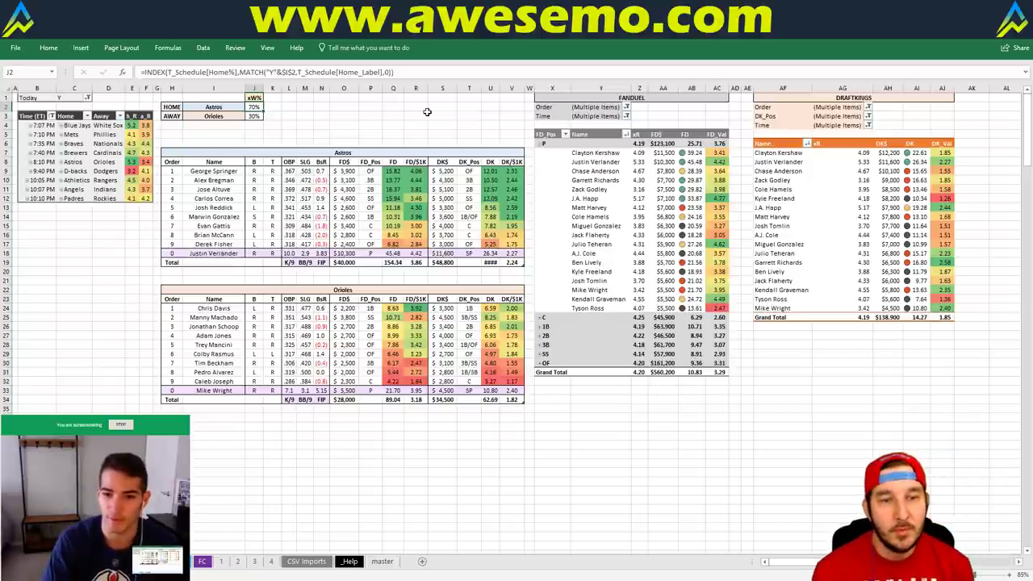
Autofit the width of column U so the DK total in the Astros table fits.
double_click(501, 88)
left_click(443, 115)
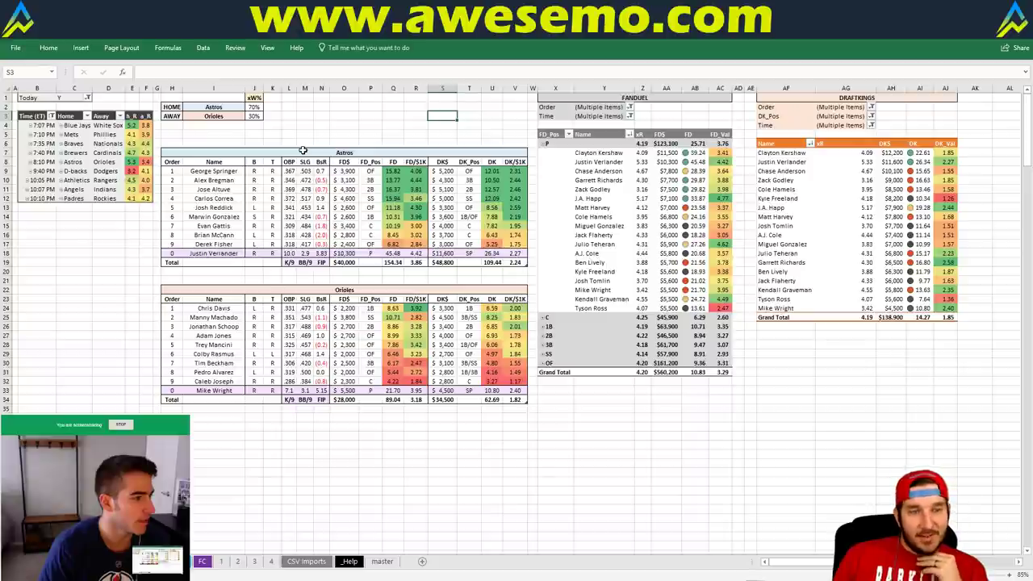
left_click(337, 117)
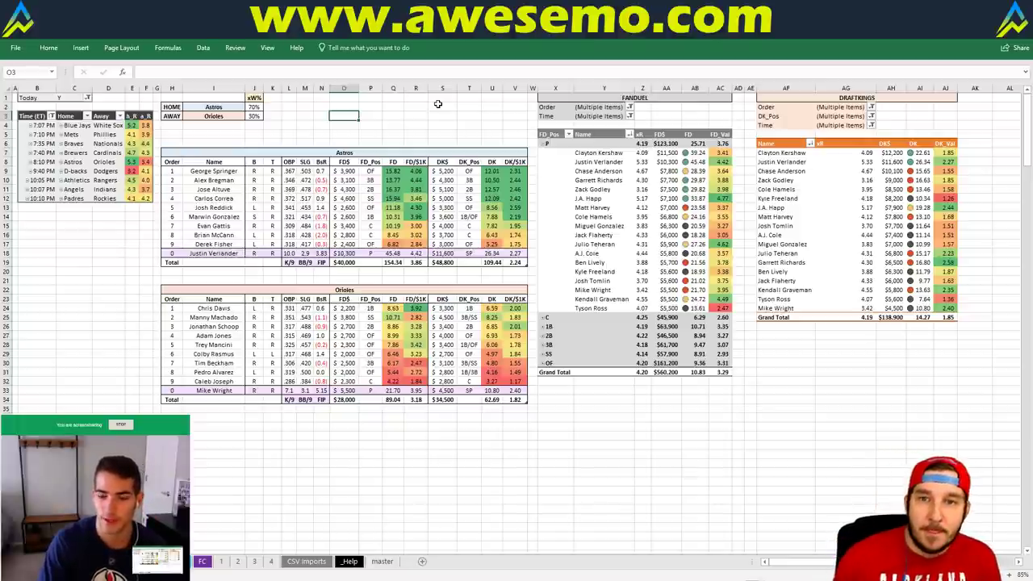
Collapse the P group and expand the C group in the FanDuel table, and filter the DraftKings table's DK_Pos to catchers.
left_click(542, 143)
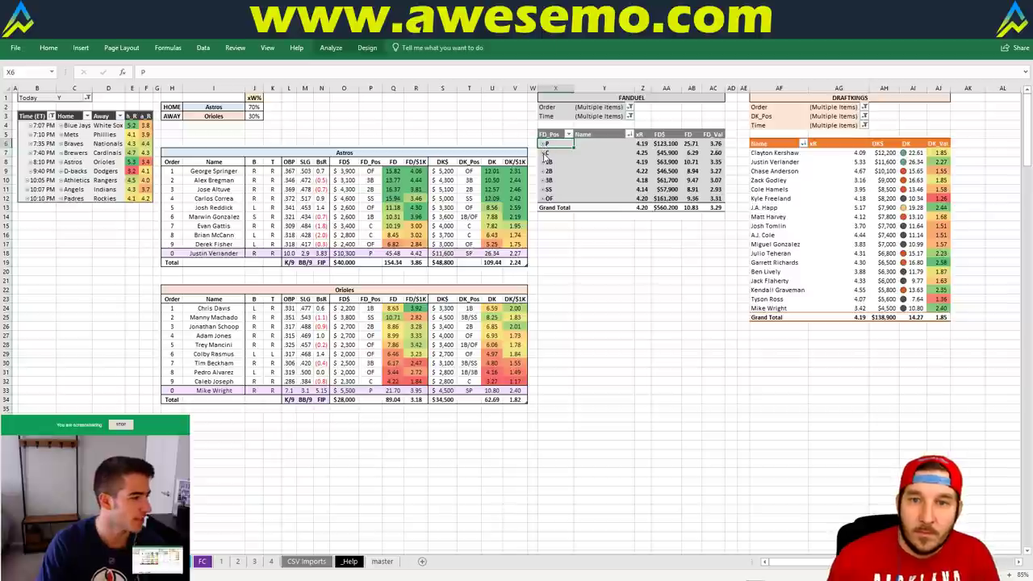
left_click(542, 153)
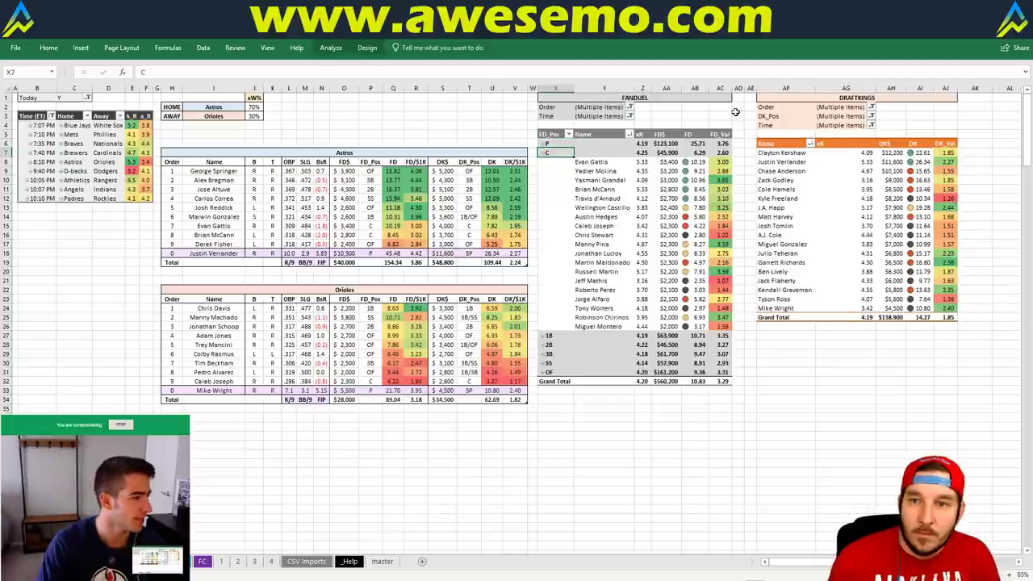
left_click(872, 117)
left_click(802, 137)
key("Return")
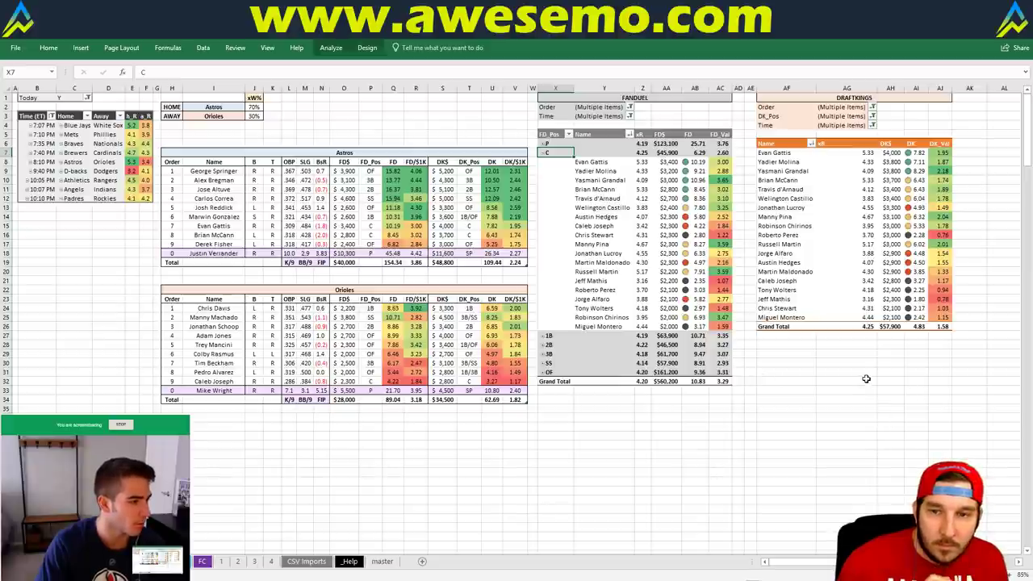
Examine the catchers' salaries and values in the FanDuel and DraftKings tables.
left_click(663, 226)
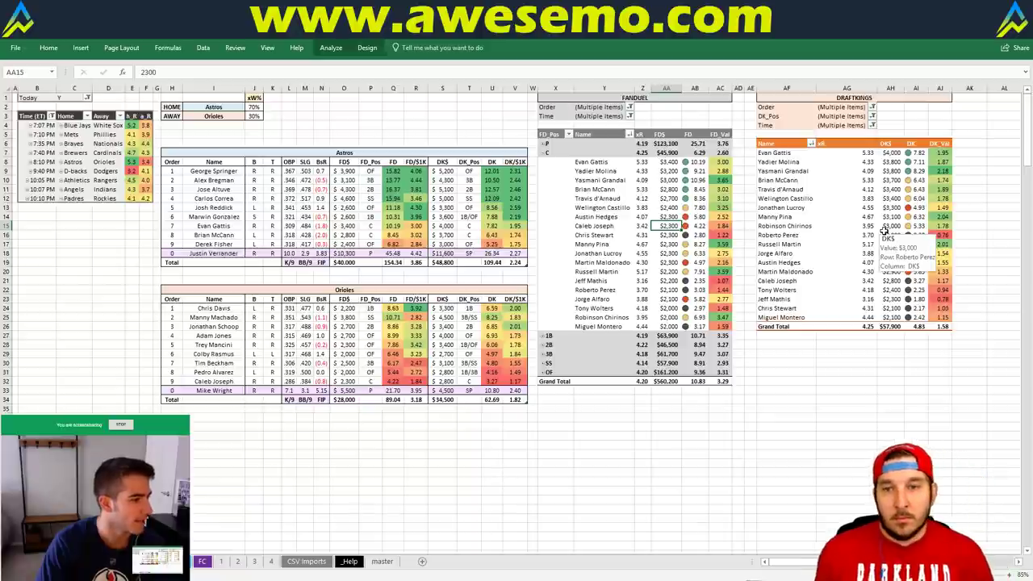
left_click(669, 208)
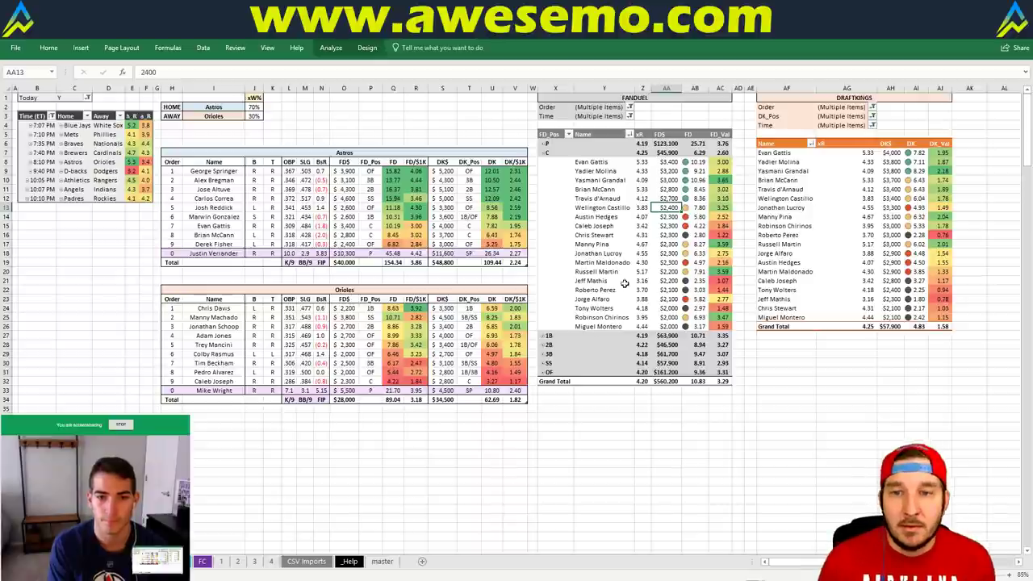
left_click(678, 481)
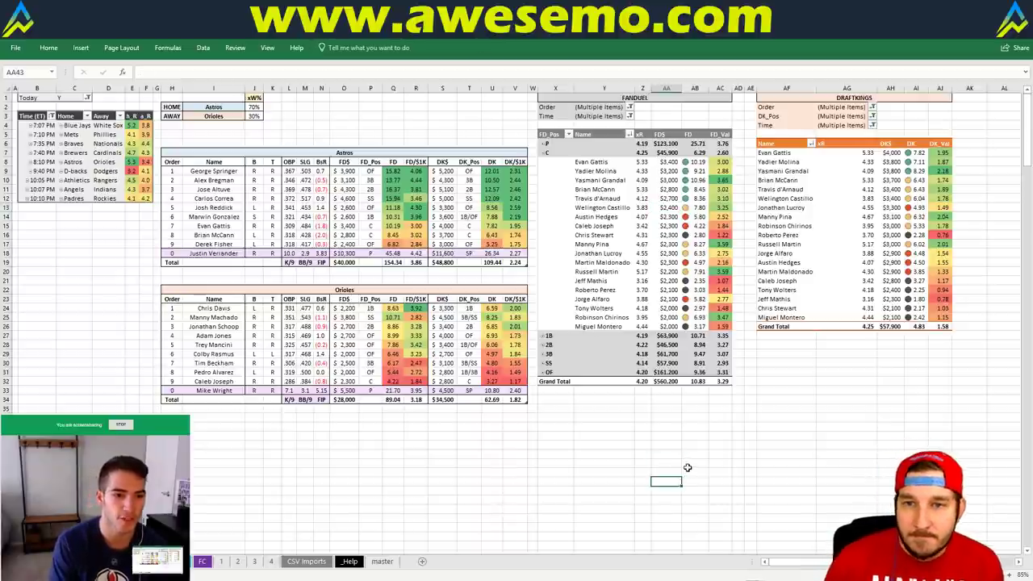
left_click(658, 413)
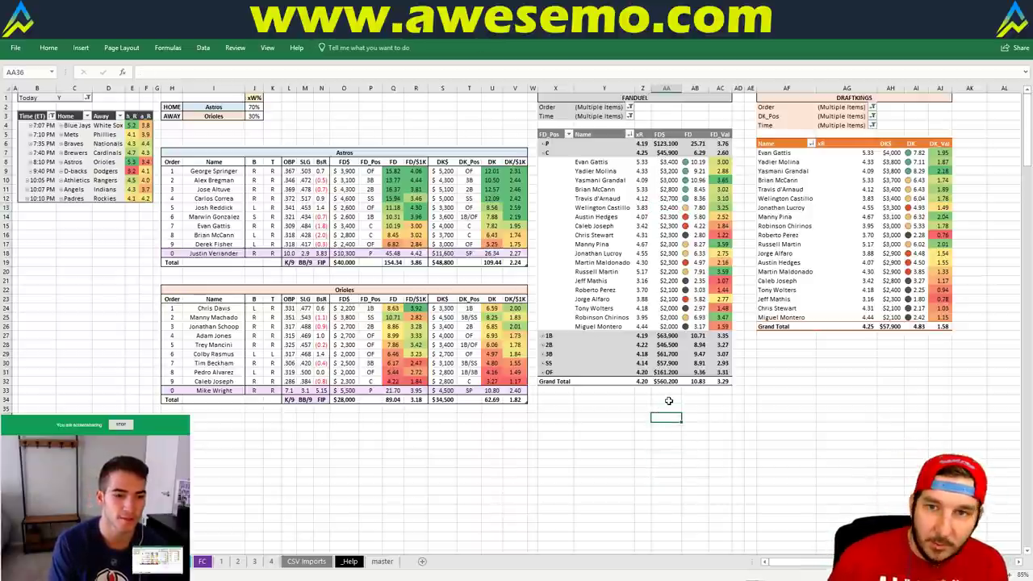
left_click(669, 398)
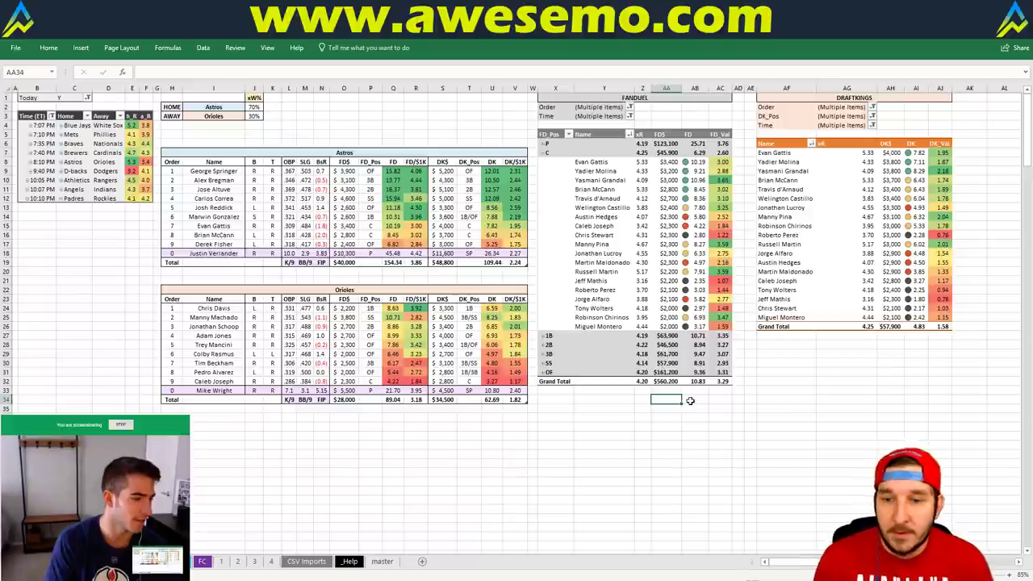
left_click(692, 401)
left_click(443, 134)
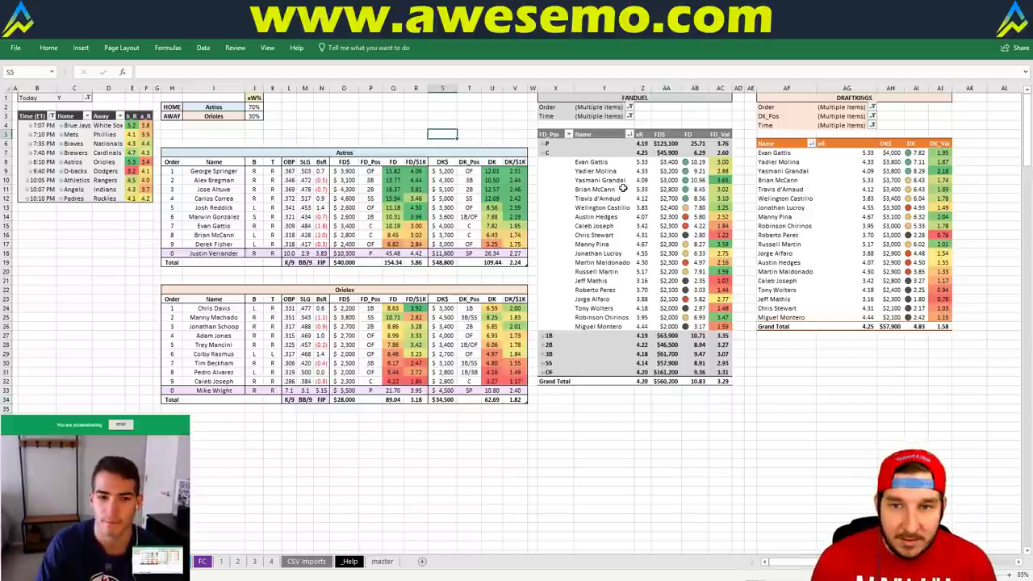
left_click(498, 115)
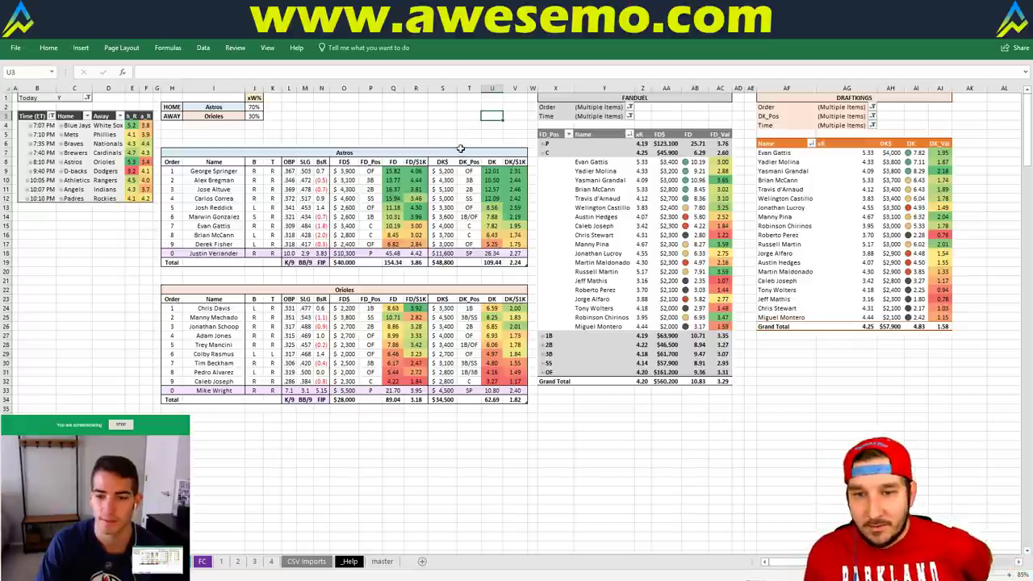
Change the HOME team in the matchup selector to Diamondbacks.
left_click(209, 105)
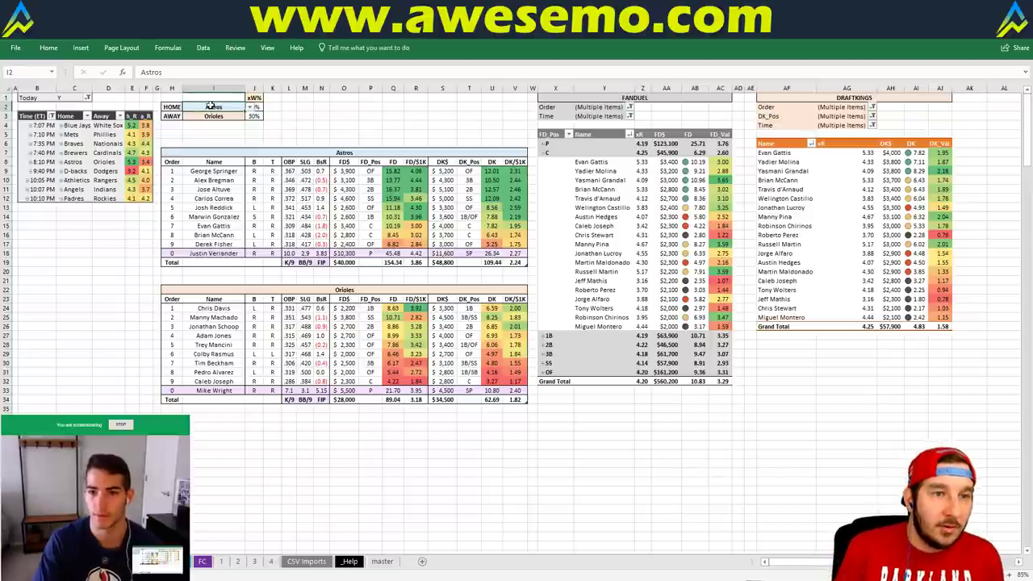
type("Diab")
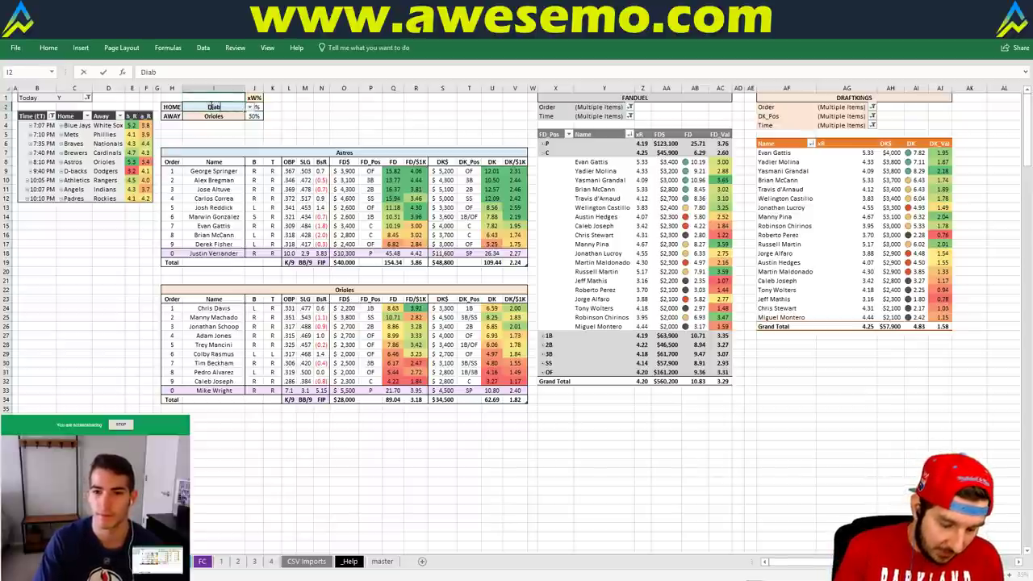
key("BackSpace")
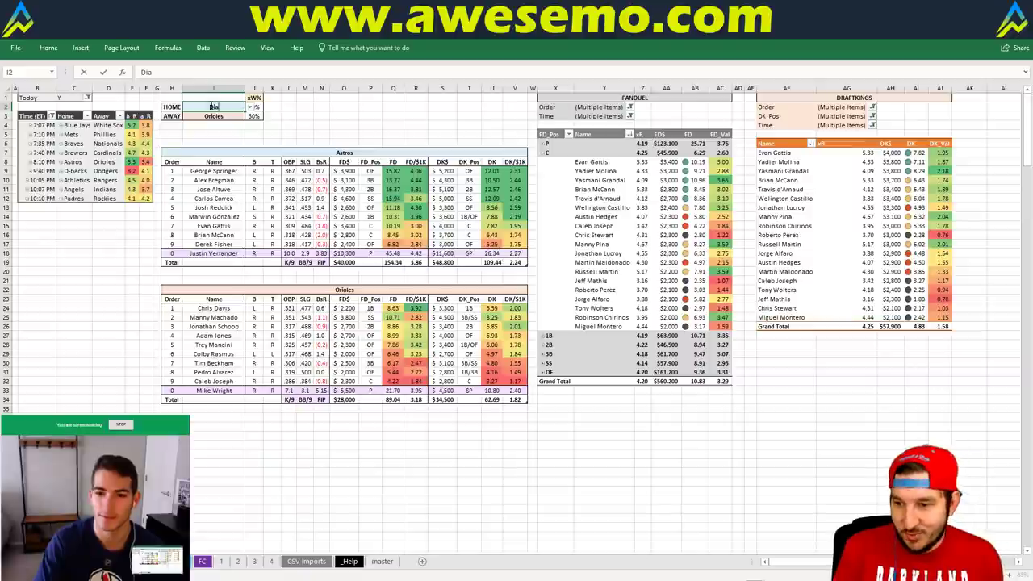
type("m")
key("BackSpace")
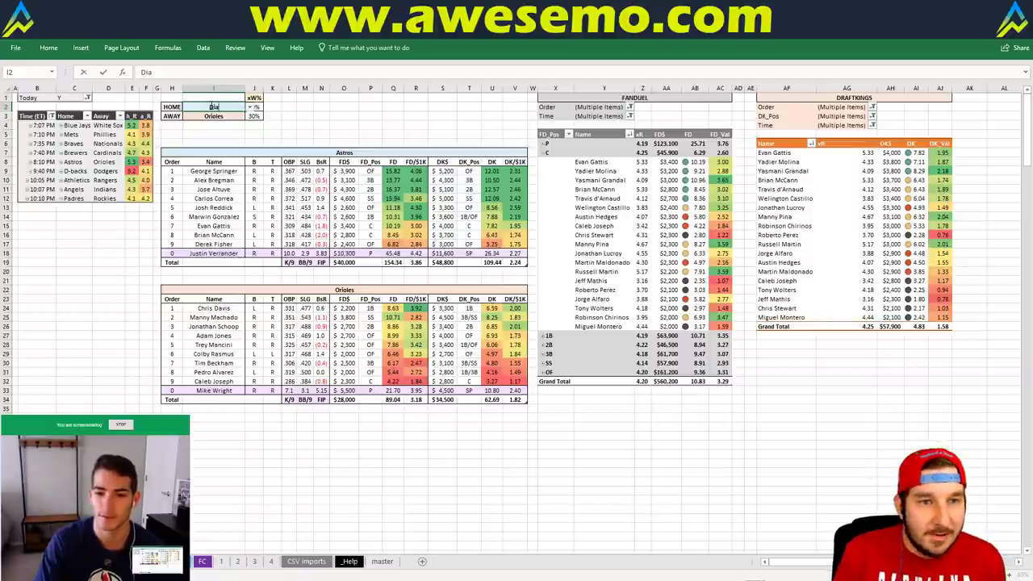
type("mondbacks")
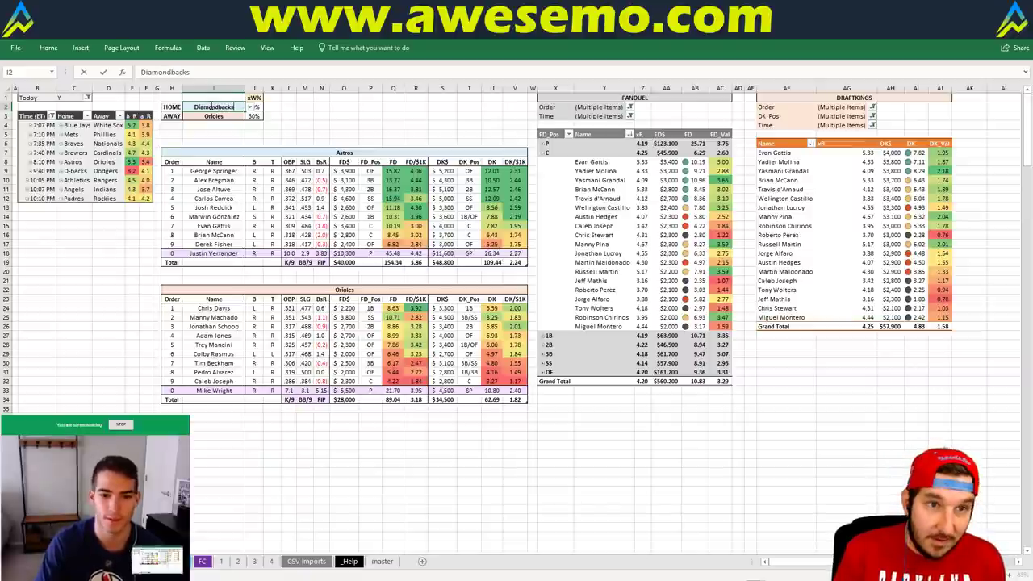
key("Return")
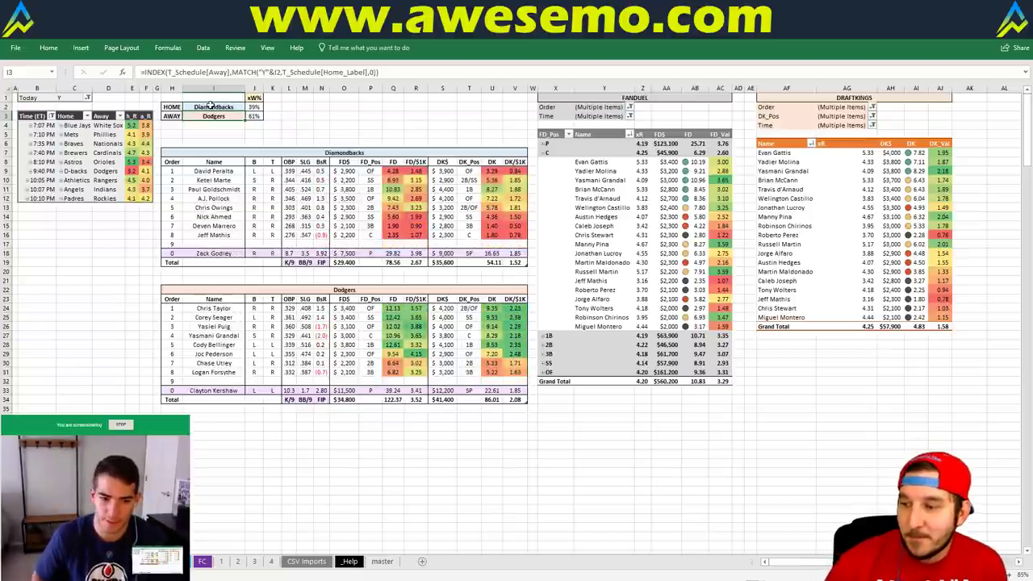
left_click(322, 123)
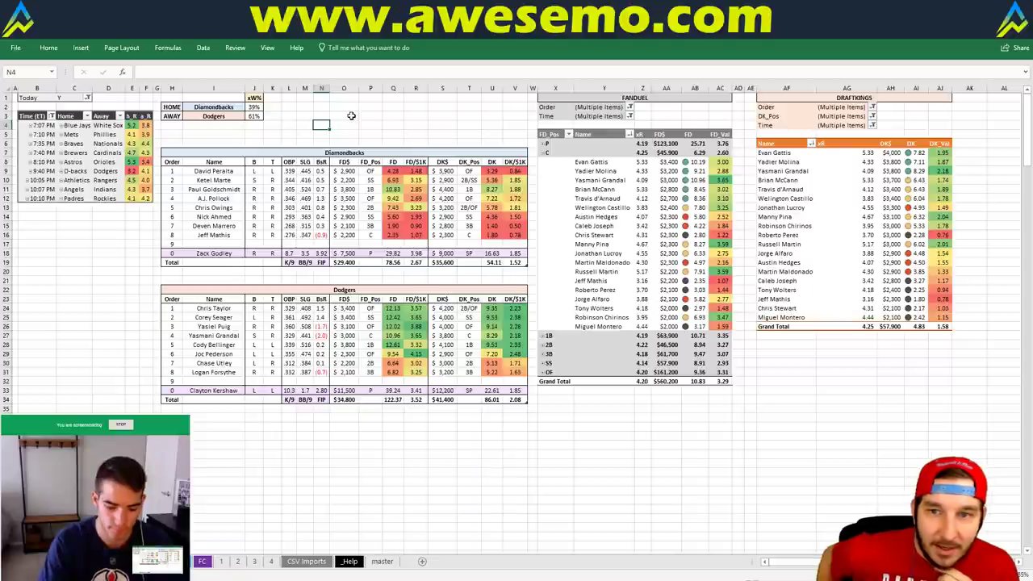
Collapse the C group and expand the P group in the FanDuel table, and filter the DraftKings table's DK_Pos to SP.
left_click(544, 153)
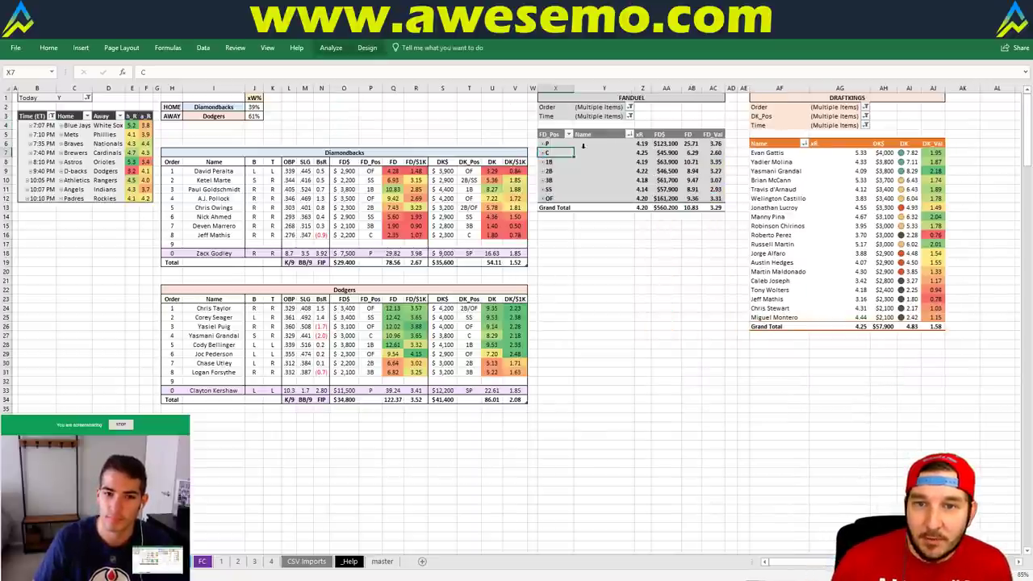
left_click(543, 144)
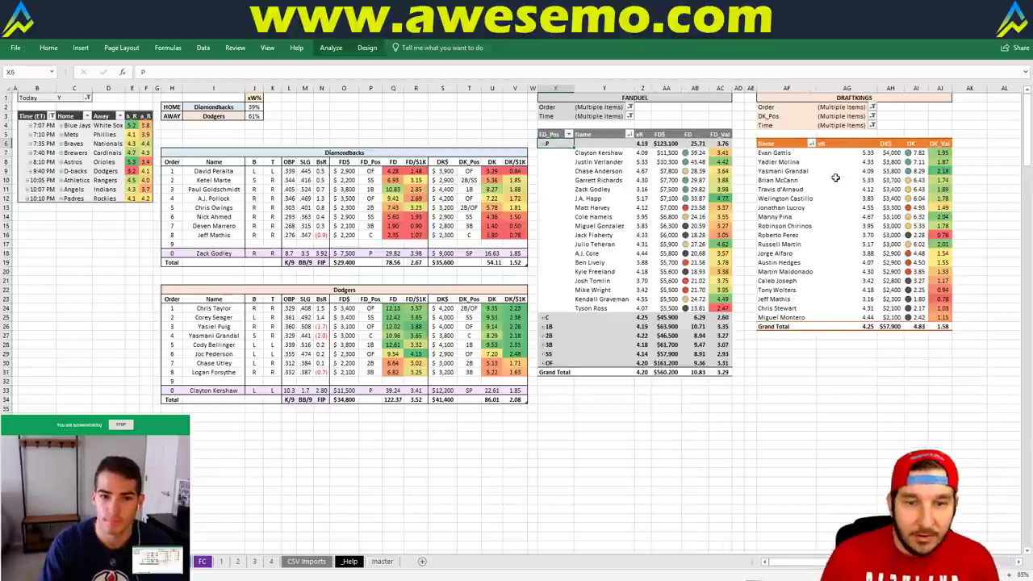
left_click(873, 117)
left_click(765, 141)
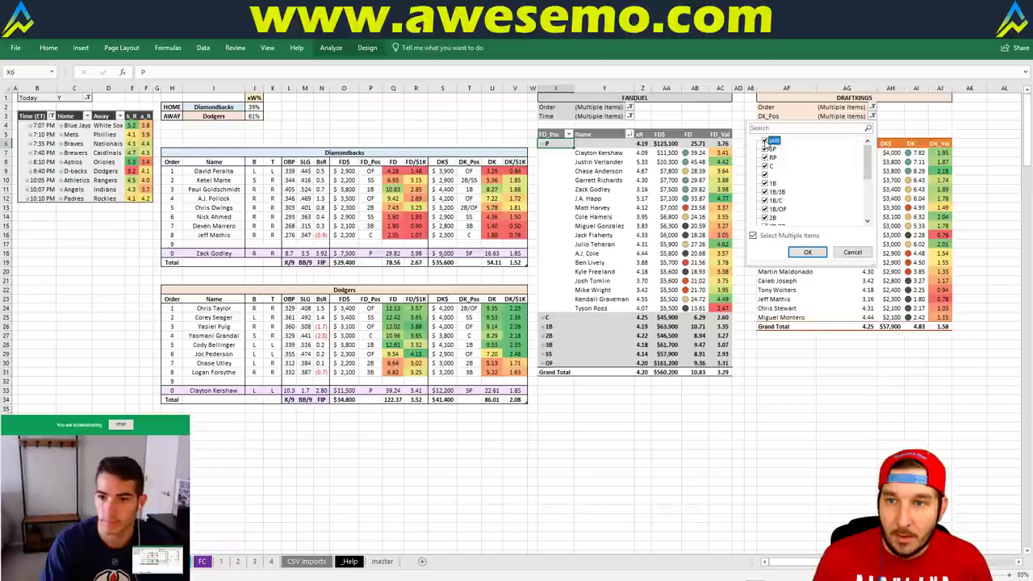
left_click(765, 141)
left_click(766, 150)
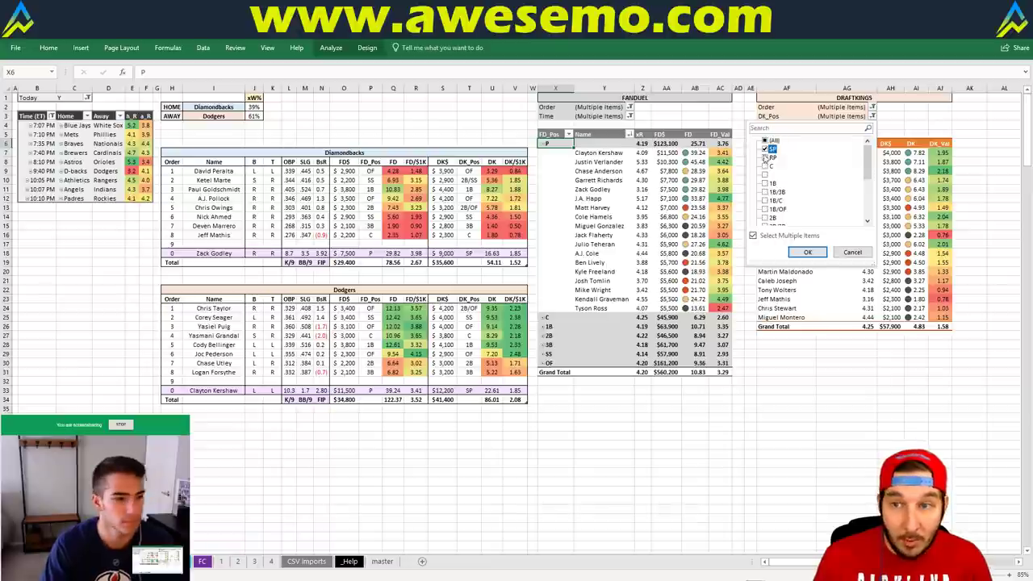
left_click(807, 252)
left_click(476, 135)
left_click(410, 135)
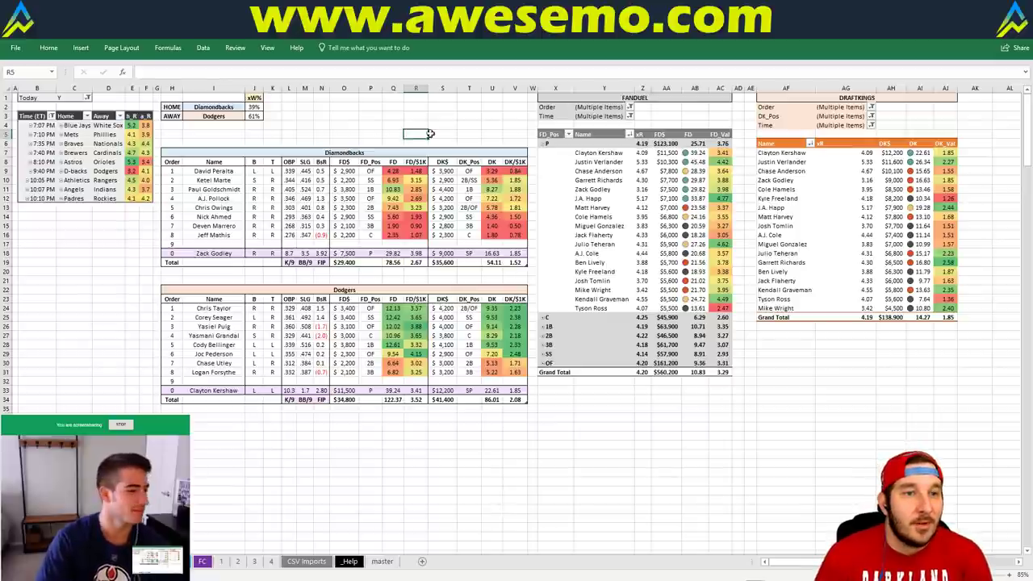
left_click(214, 109)
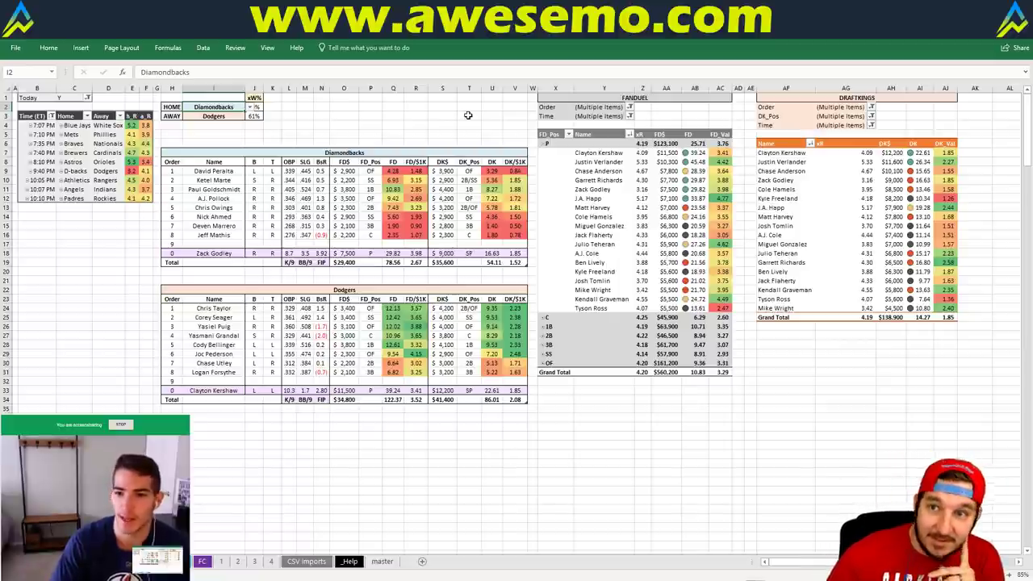
left_click(301, 106)
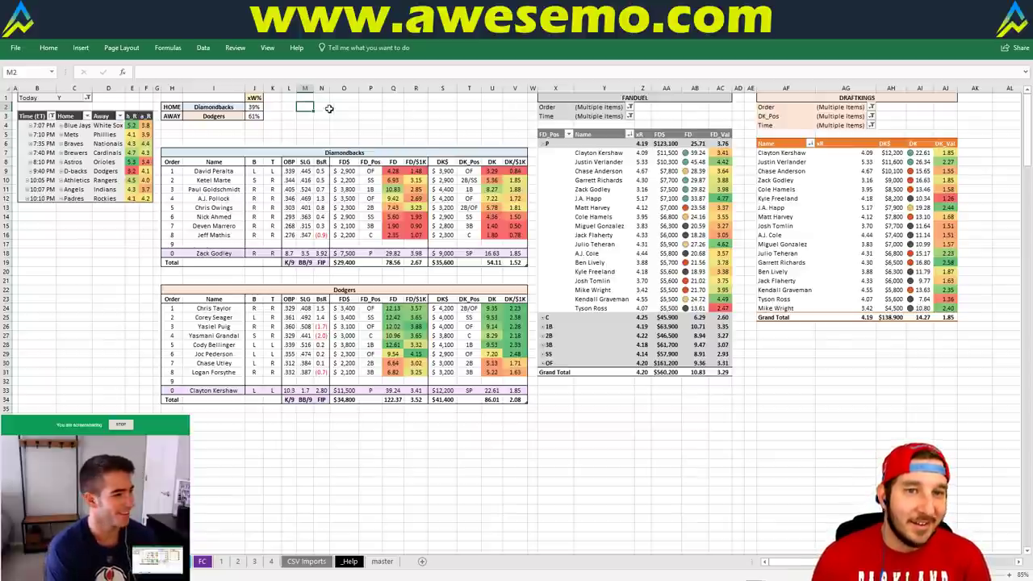
left_click(287, 108)
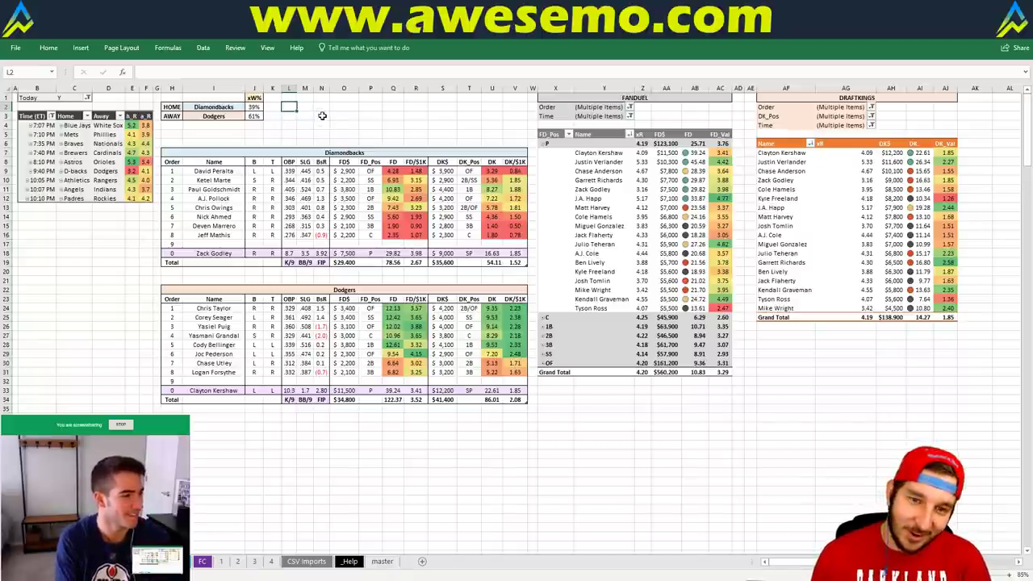
left_click(322, 115)
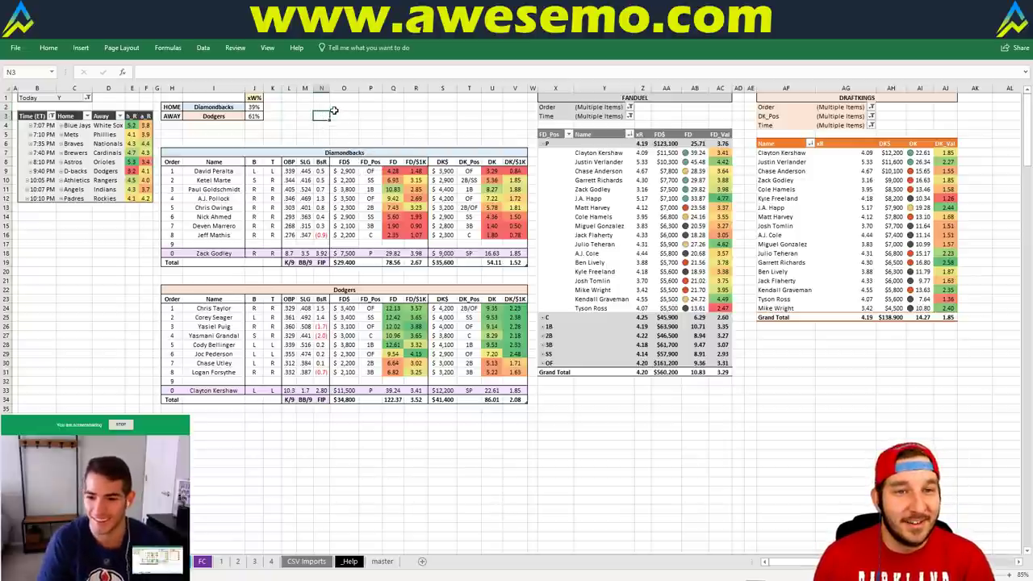
Switch the HOME team in the matchup selector to Athletics.
left_click(229, 107)
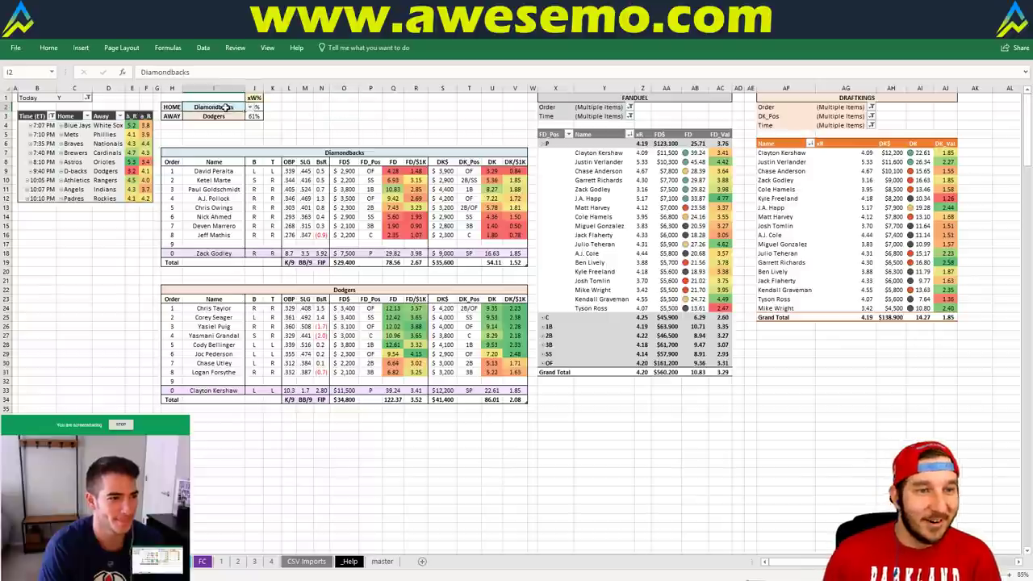
type("Athletics")
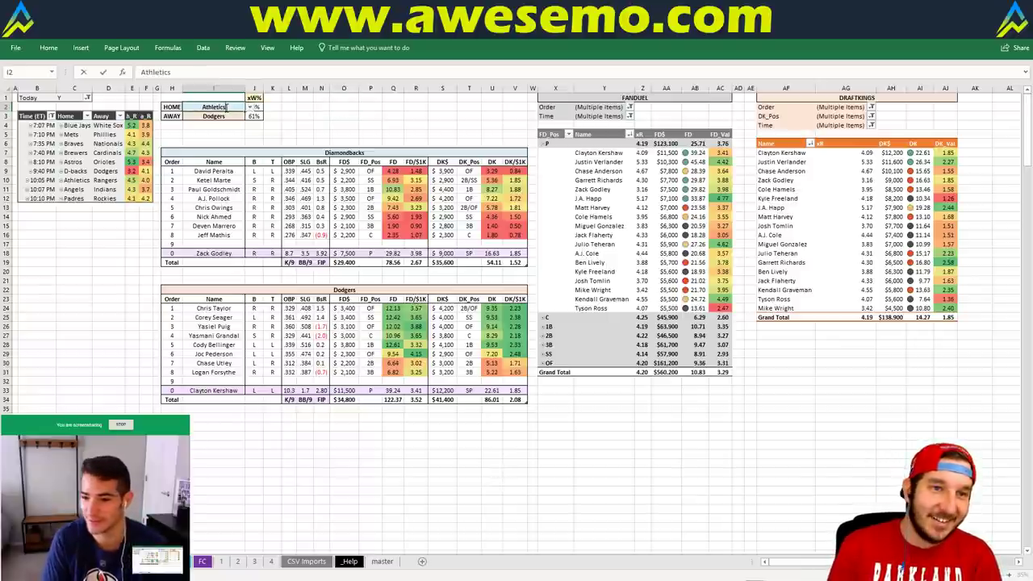
key("Return")
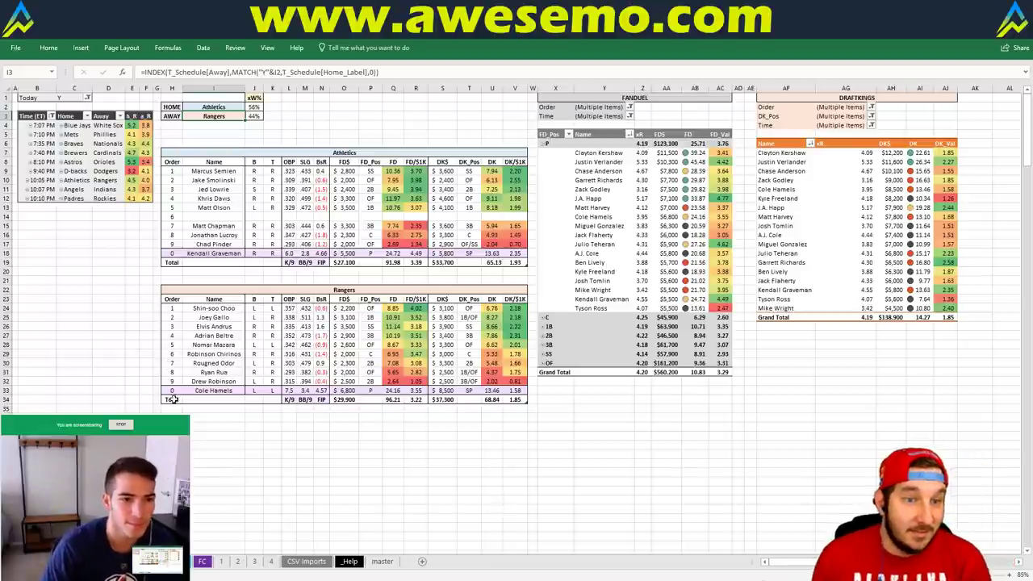
left_click(97, 310)
left_click(113, 280)
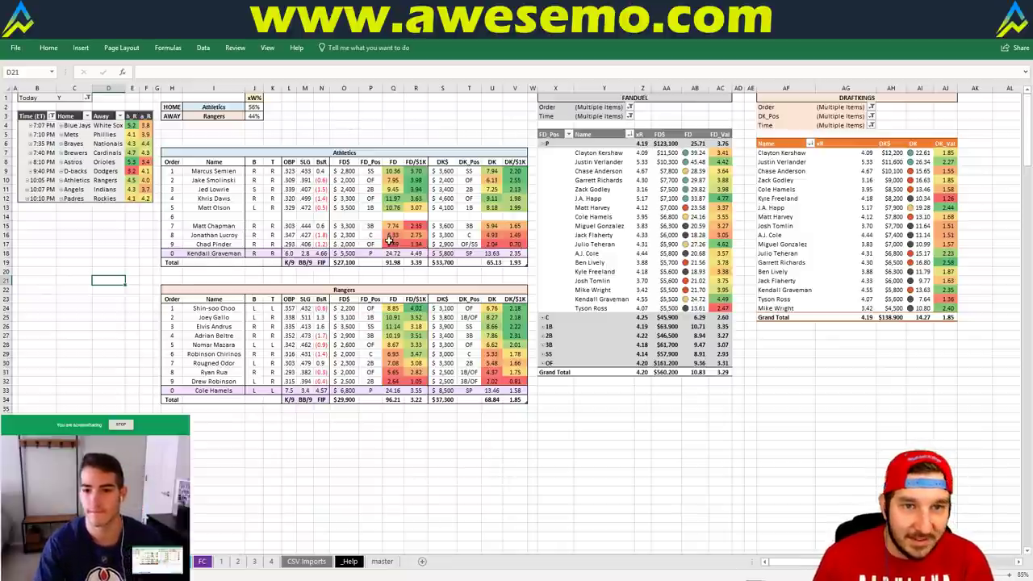
On the player data sheet, enter batting order 6 for the Athletics' Stephen Piscotty, and return to the matchup sheet.
left_click(133, 243)
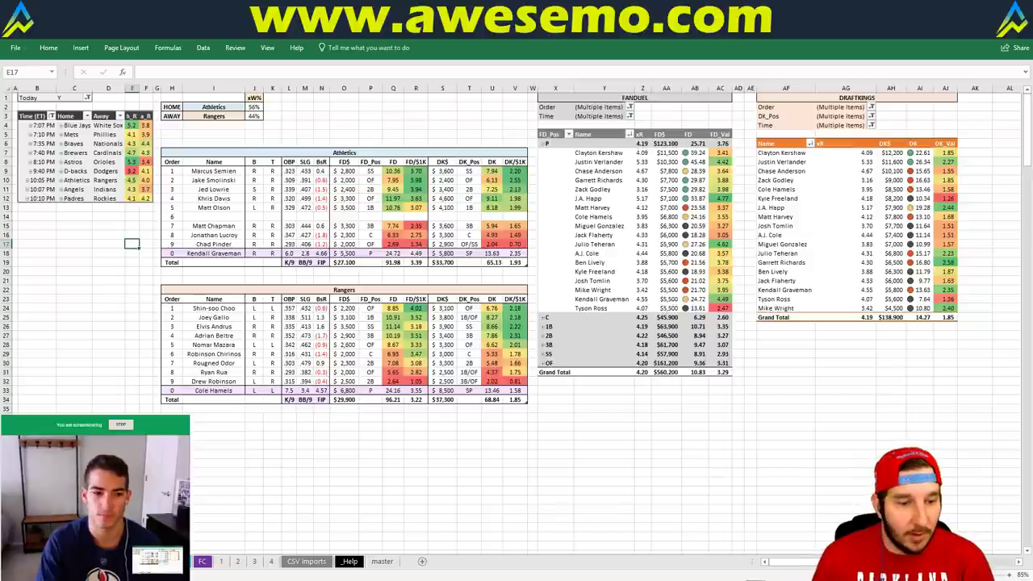
key("ctrl+Tab")
left_click(273, 293)
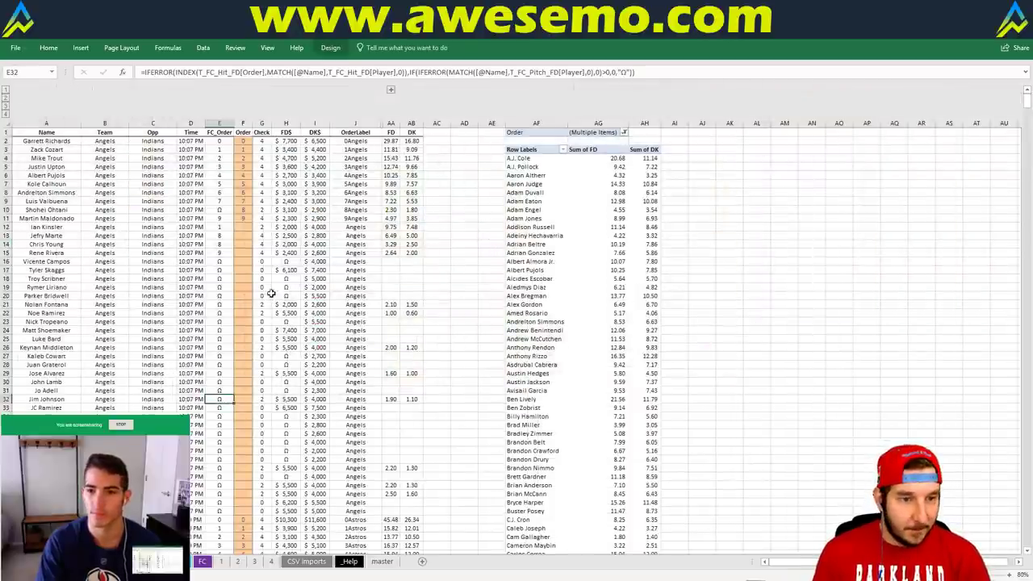
scroll(286, 294, "down", 5)
scroll(286, 293, "down", 11)
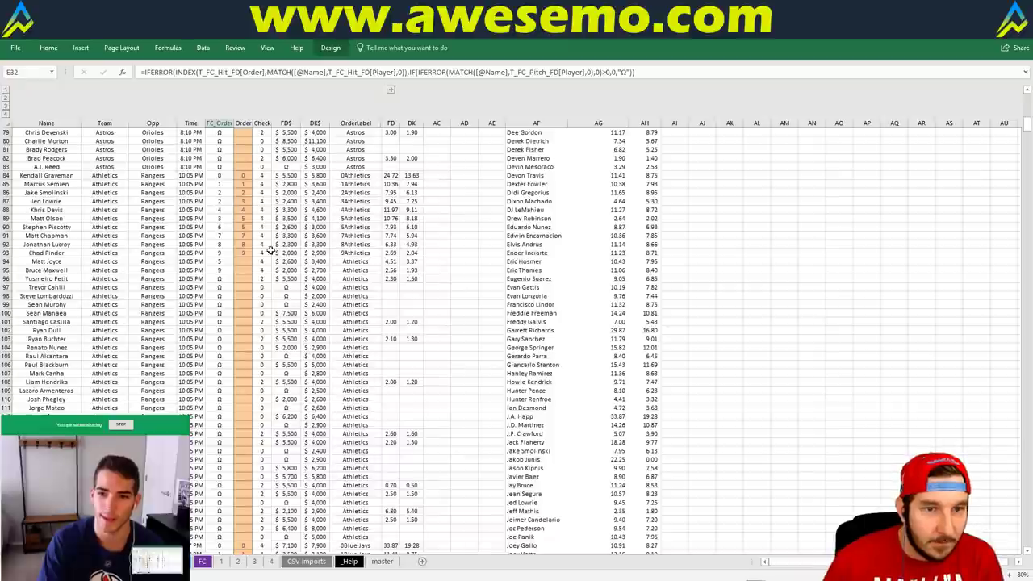
left_click(246, 226)
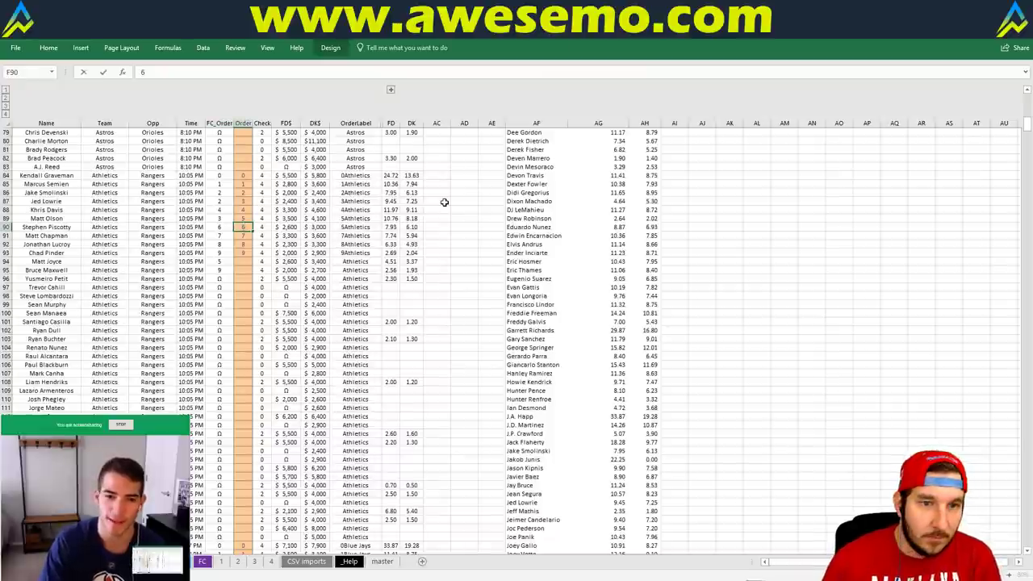
key("ctrl+Page_Up")
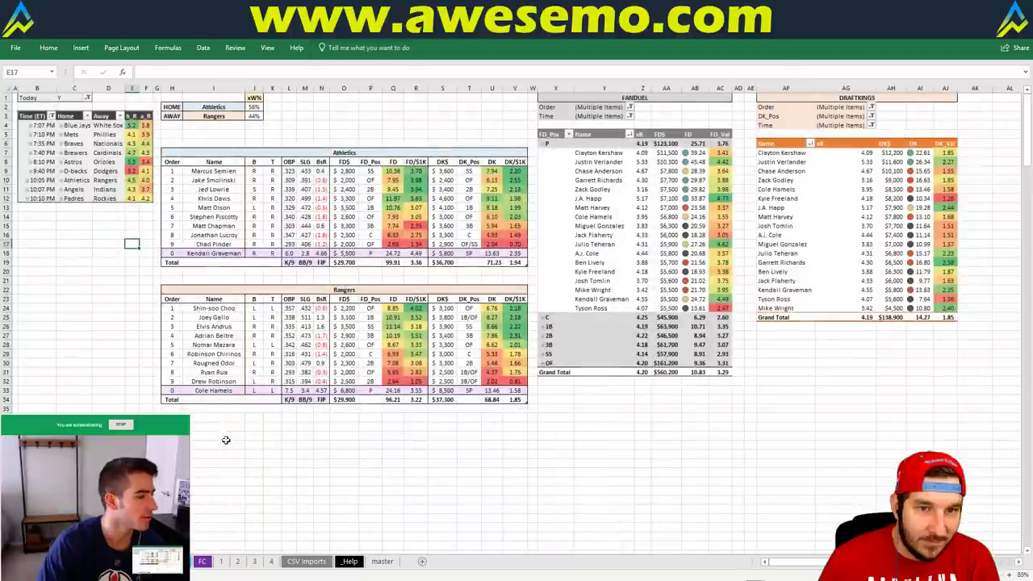
left_click(117, 283)
left_click(368, 114)
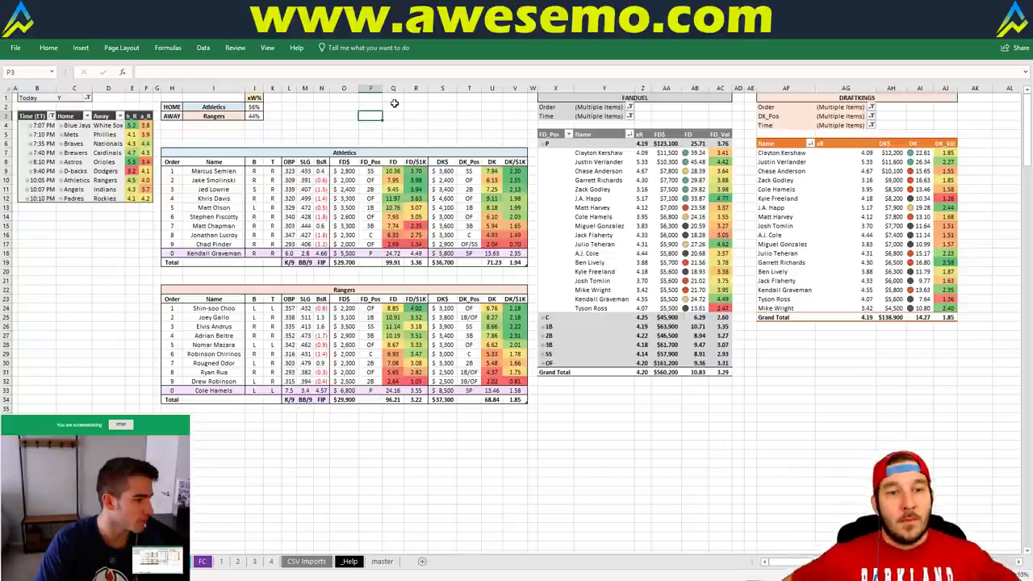
left_click(338, 125)
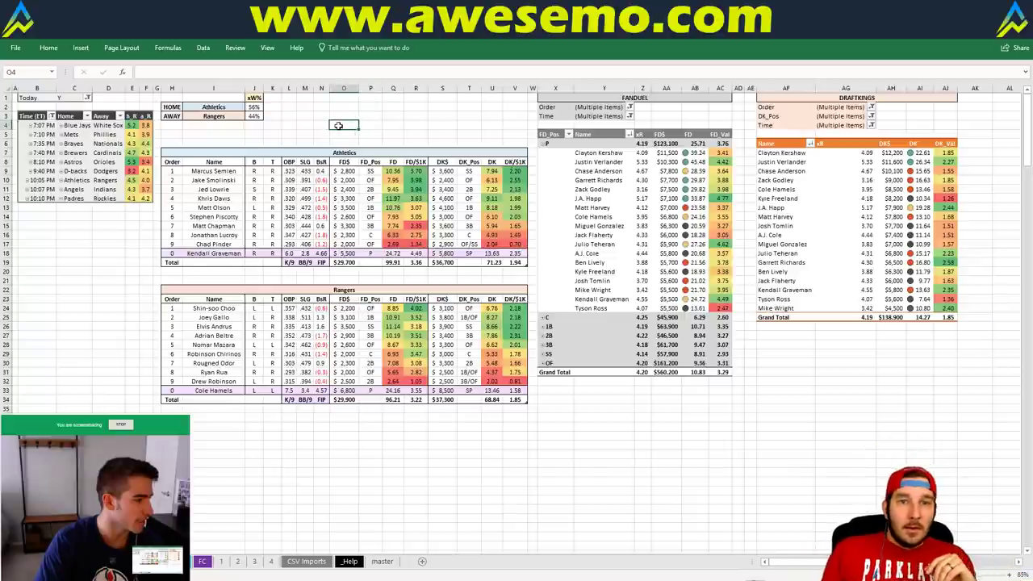
left_click(375, 125)
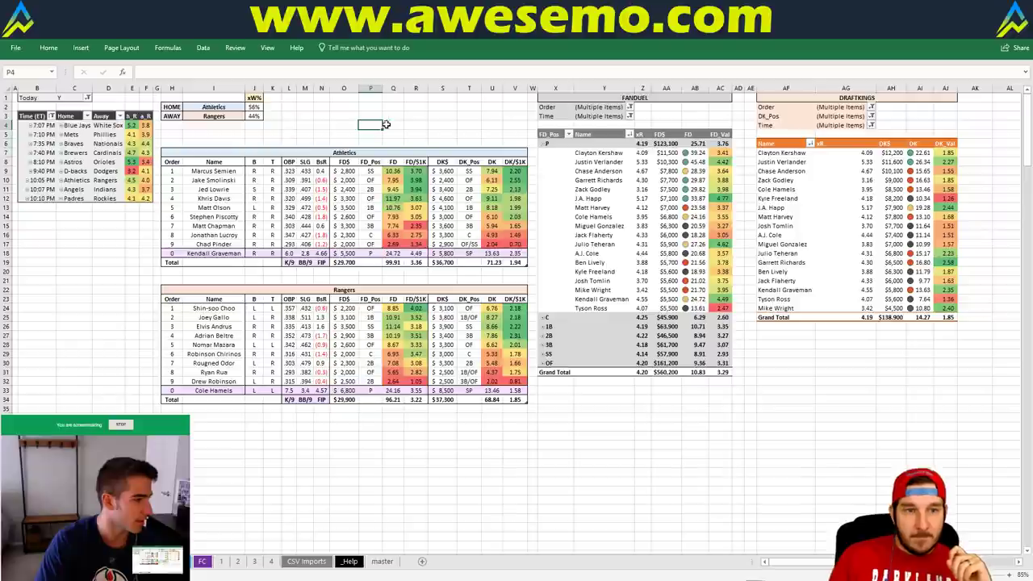
left_click(430, 123)
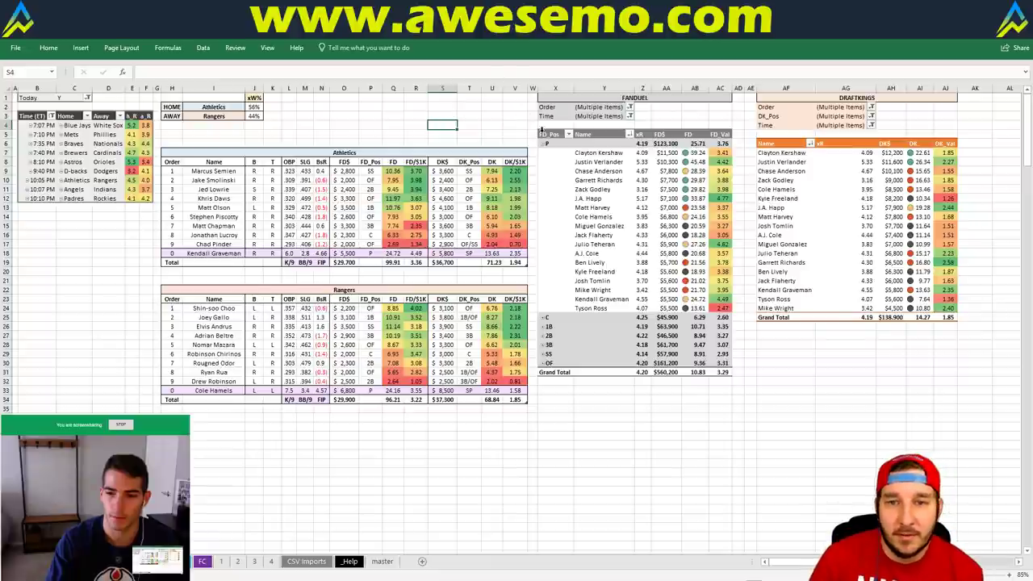
Collapse the P group and expand the 1B group in the FanDuel table to compare the first basemen down to Matt Olson.
left_click(544, 144)
left_click(544, 161)
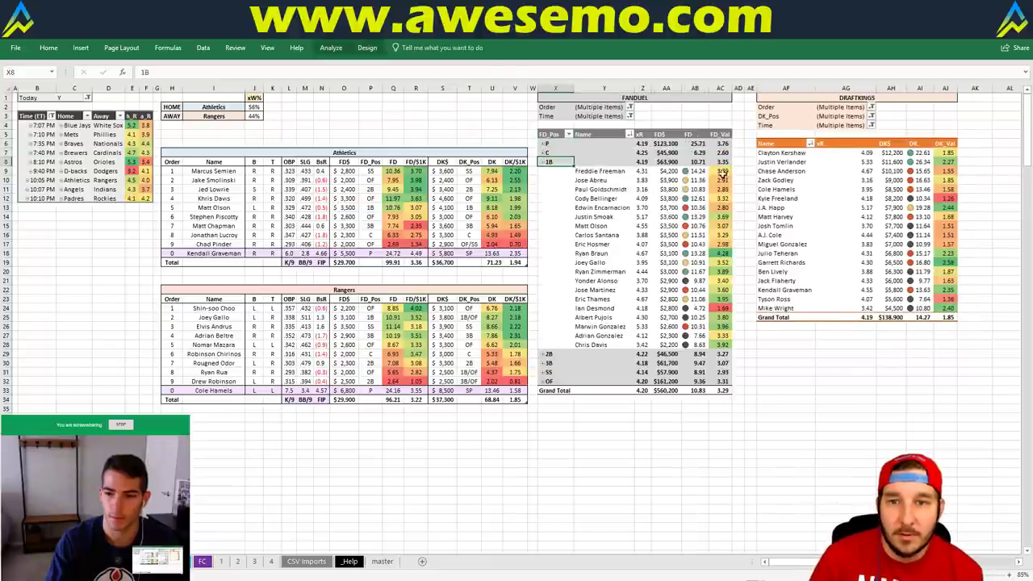
left_click_drag(604, 226, 609, 172)
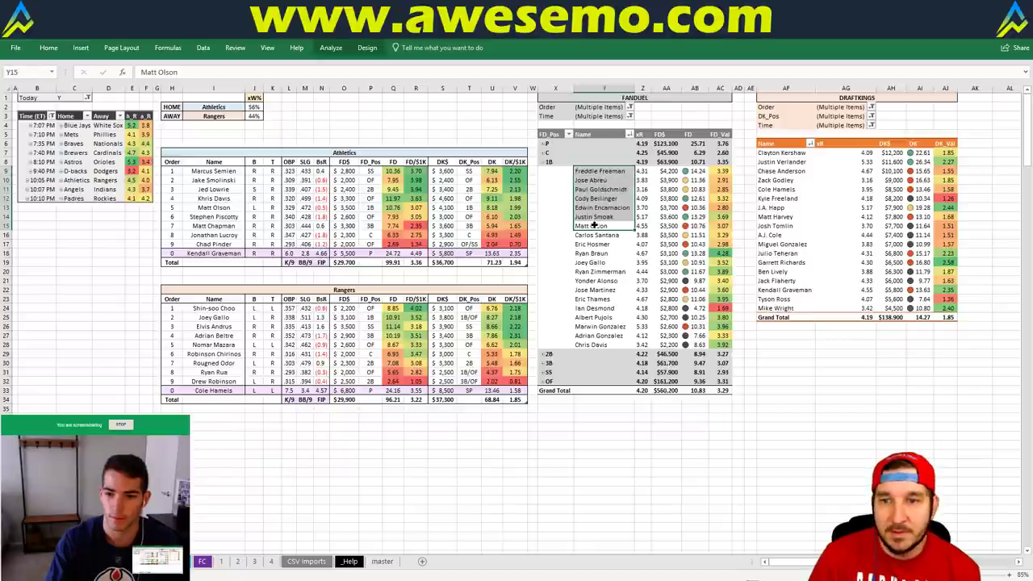
left_click(595, 226)
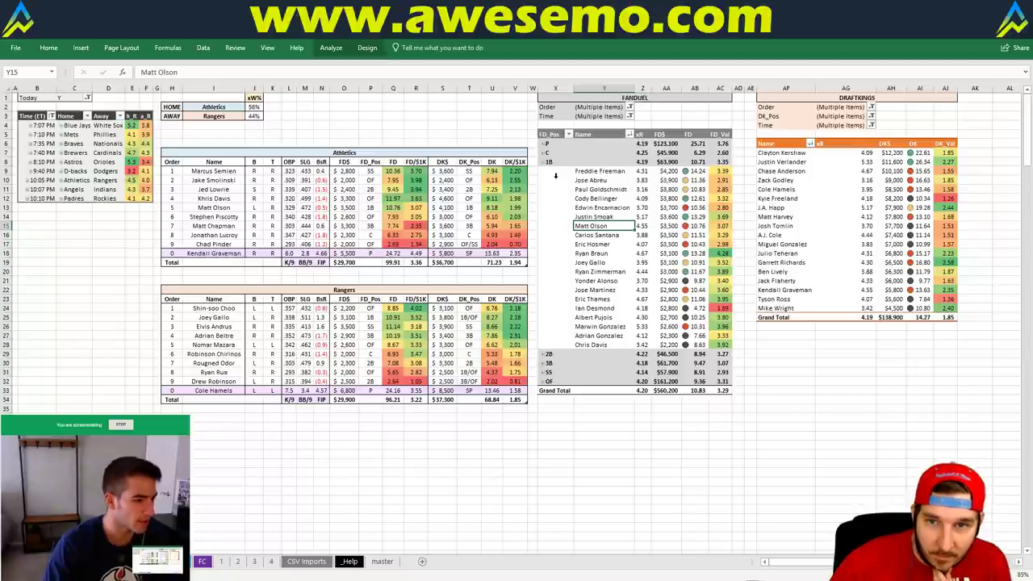
Filter the DraftKings table's DK_Pos to 1B, 1B/3B, 1B/C and 1B/OF, and find Matt Olson in the list.
left_click(860, 118)
left_click(871, 116)
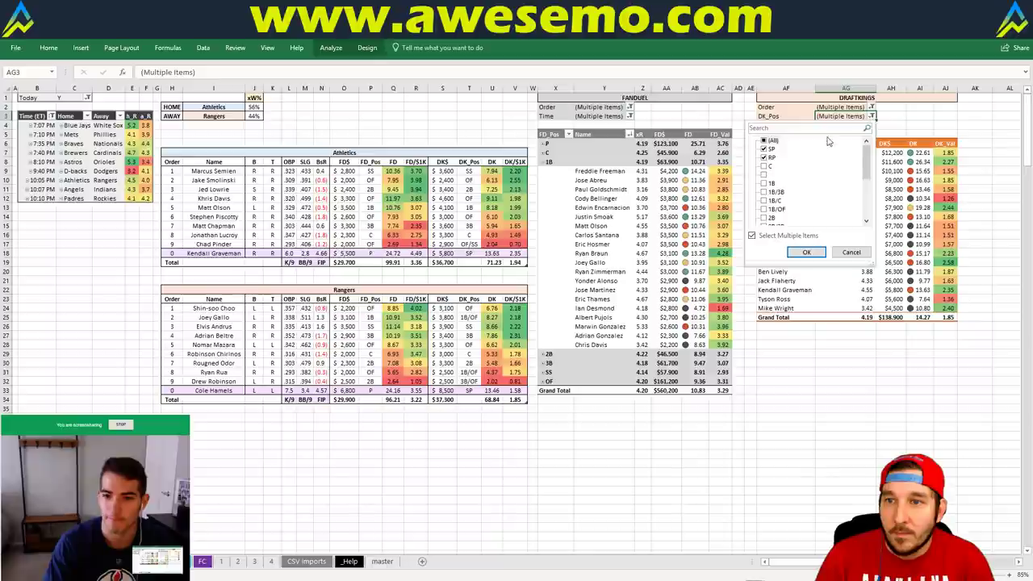
left_click(806, 252)
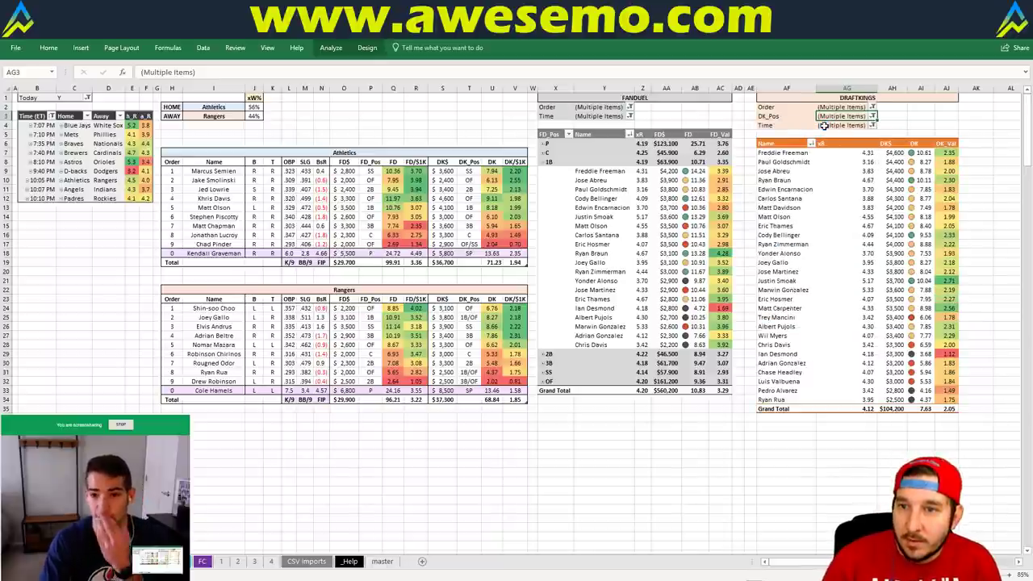
left_click(782, 218)
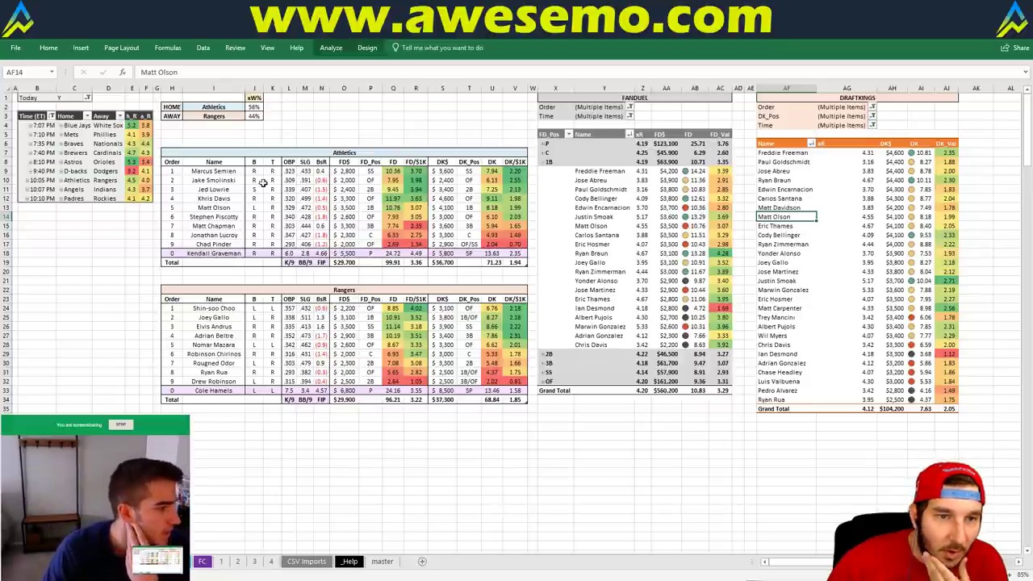
left_click(337, 116)
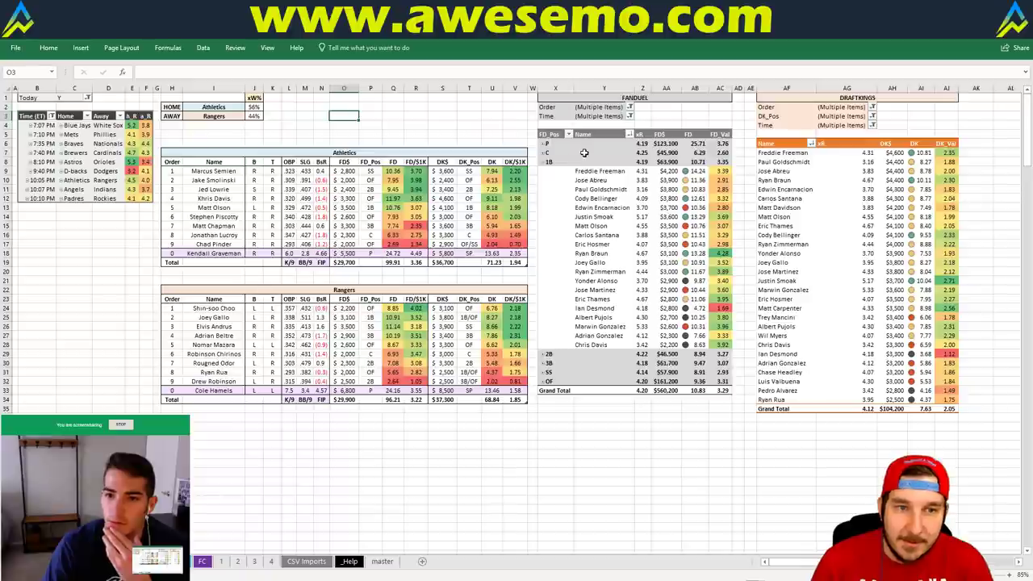
Collapse the 1B group and expand the P group in the FanDuel table, and filter the DraftKings table's DK_Pos to SP and RP.
left_click(543, 161)
left_click(542, 144)
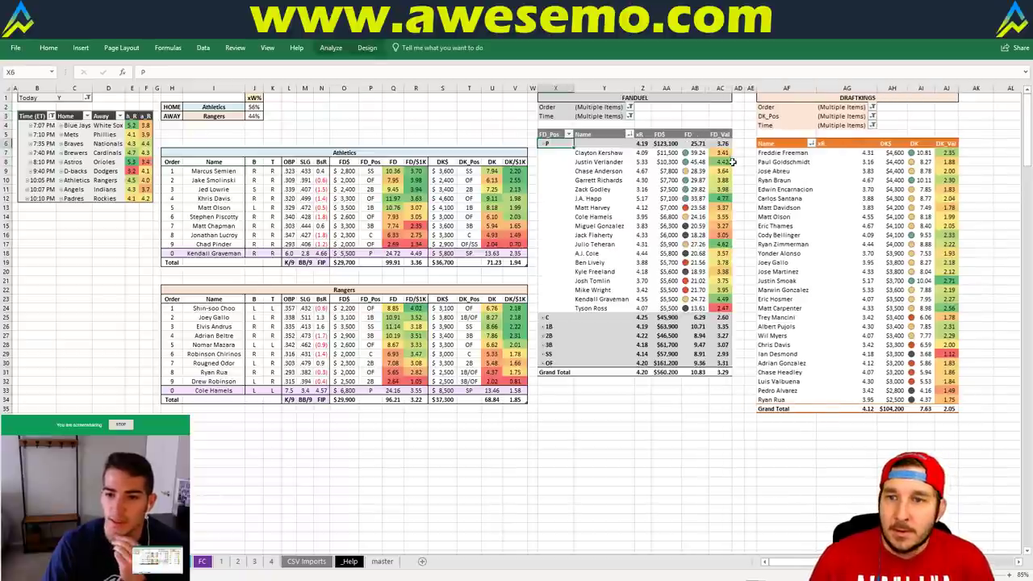
left_click(872, 115)
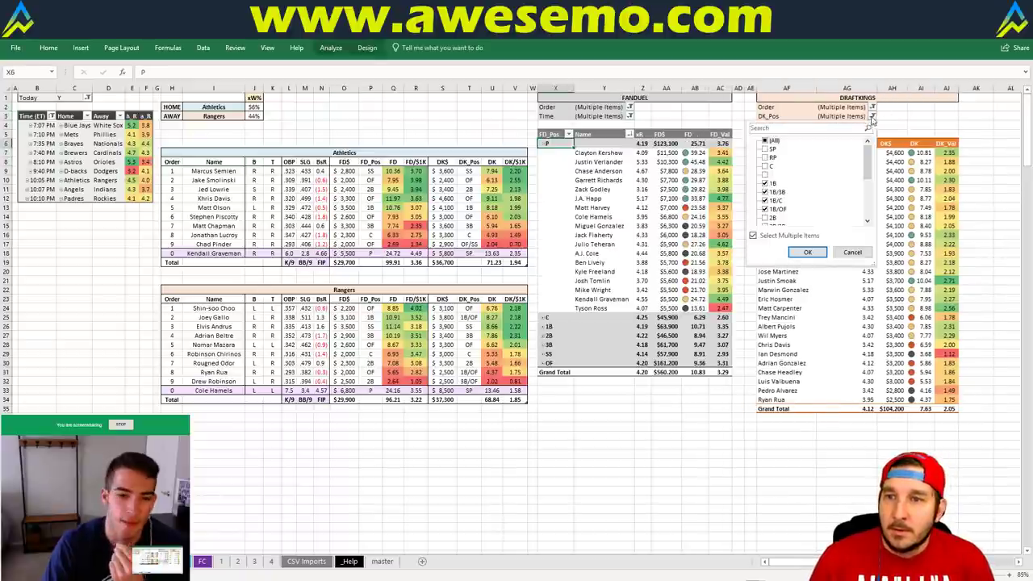
left_click(765, 141)
left_click(765, 141)
left_click(766, 149)
left_click(765, 157)
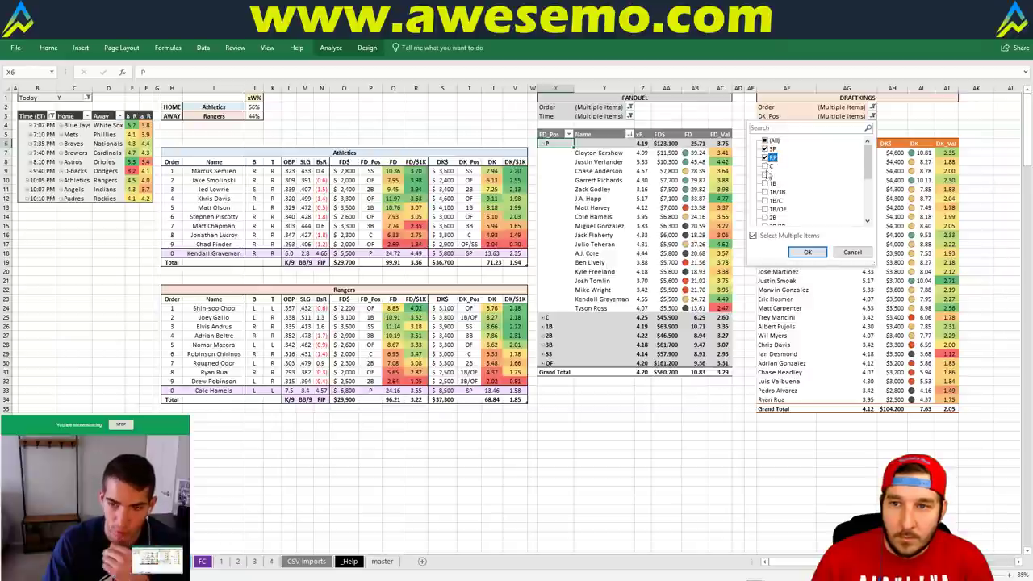
left_click(808, 252)
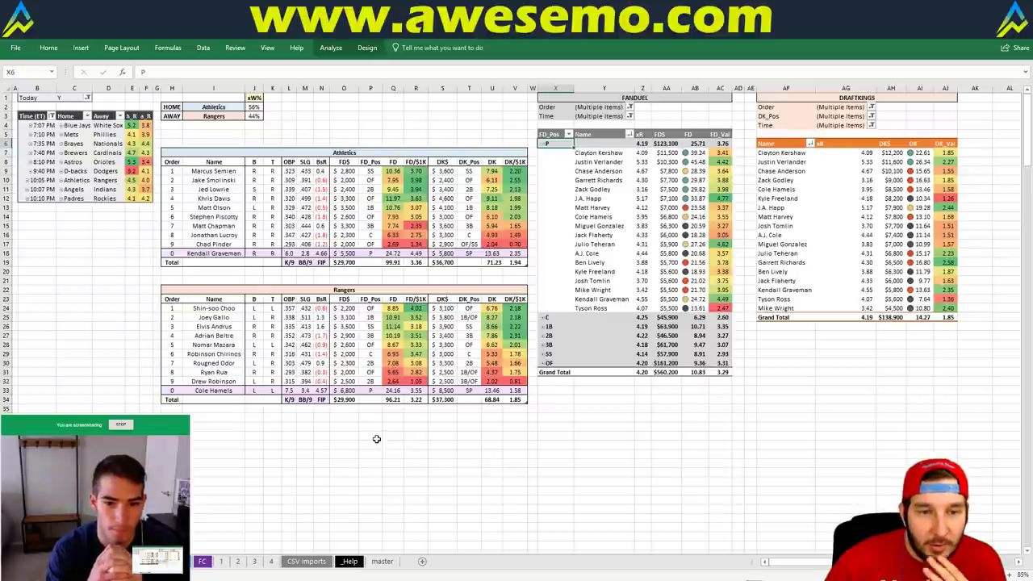
left_click(421, 435)
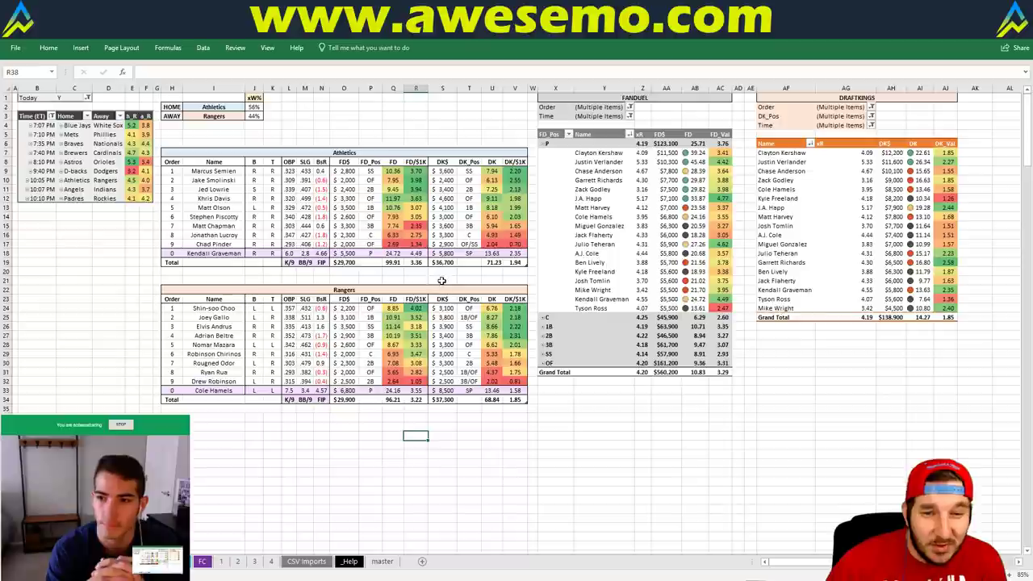
left_click_drag(449, 280, 457, 277)
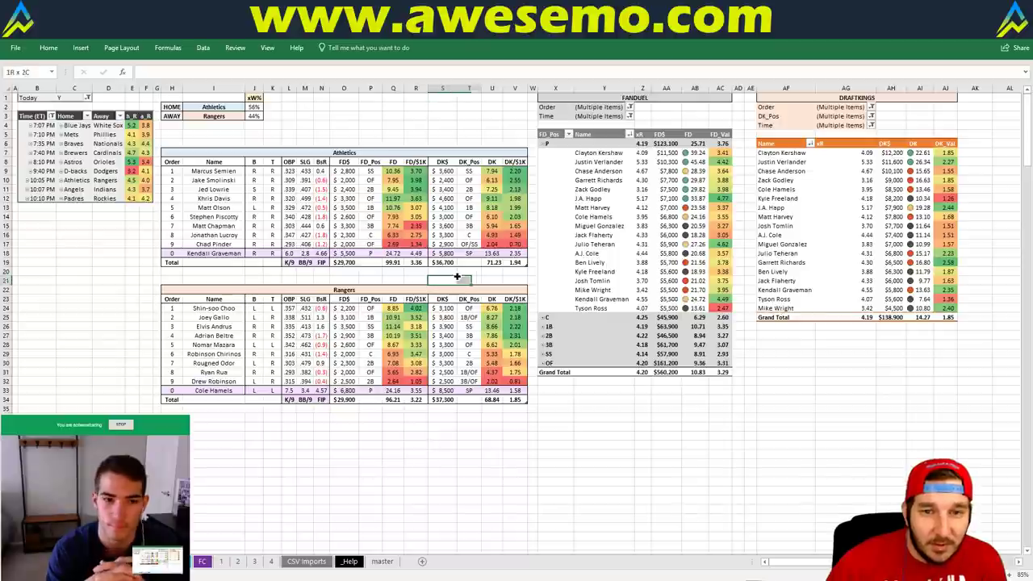
left_click(351, 273)
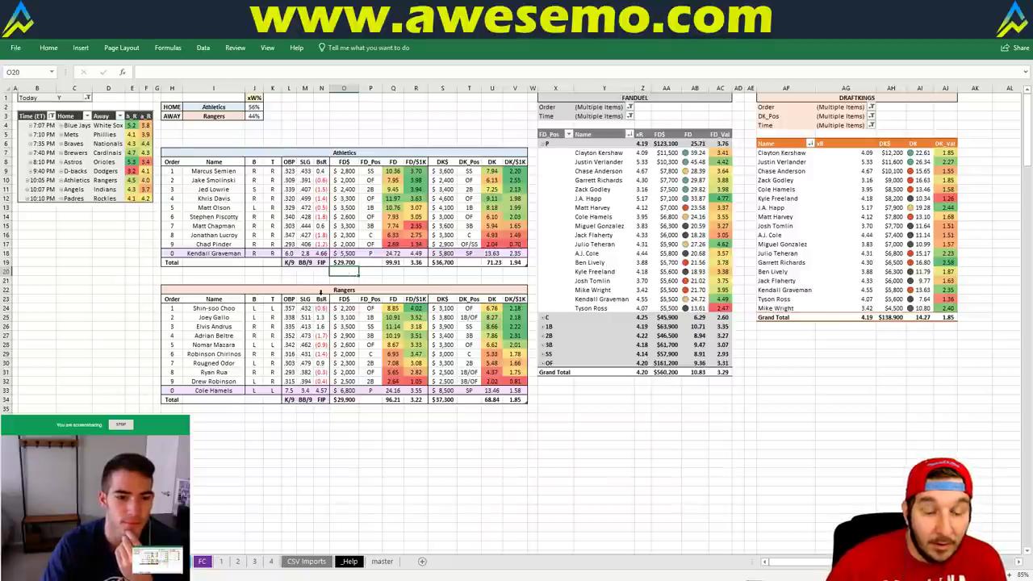
left_click(257, 272)
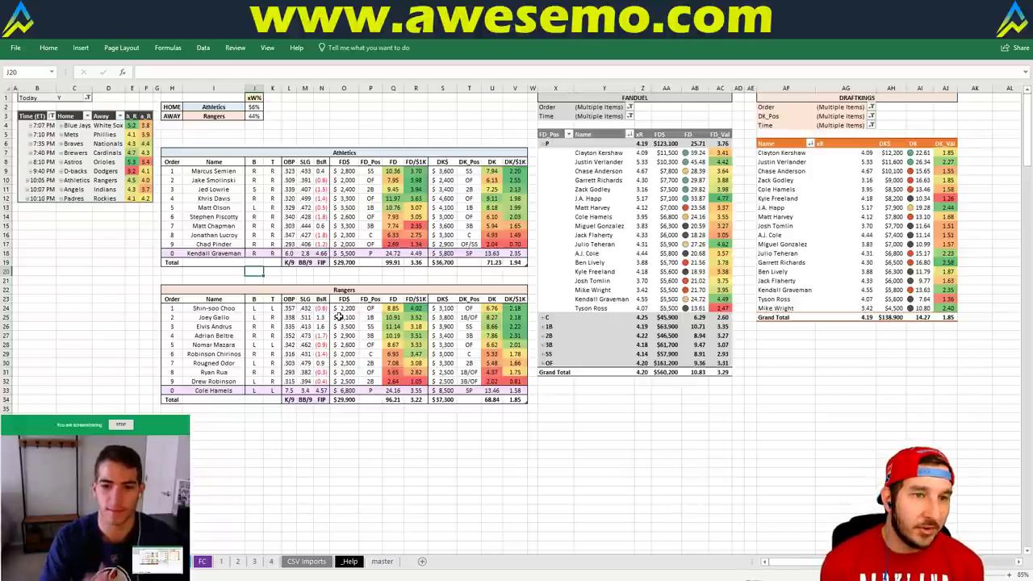
Change the HOME team in the matchup selector to Angels.
left_click(215, 107)
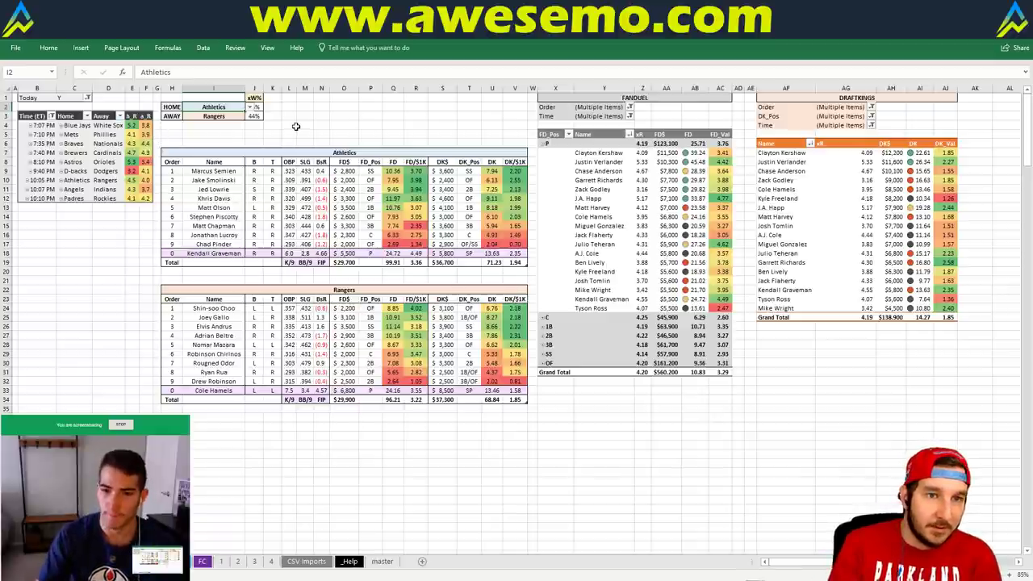
type("Angels")
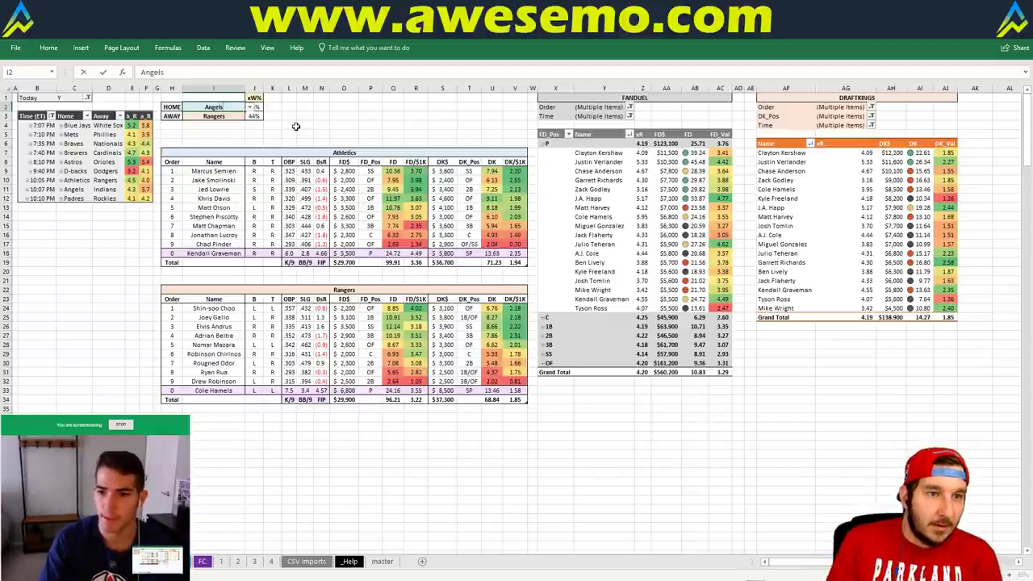
key("Return")
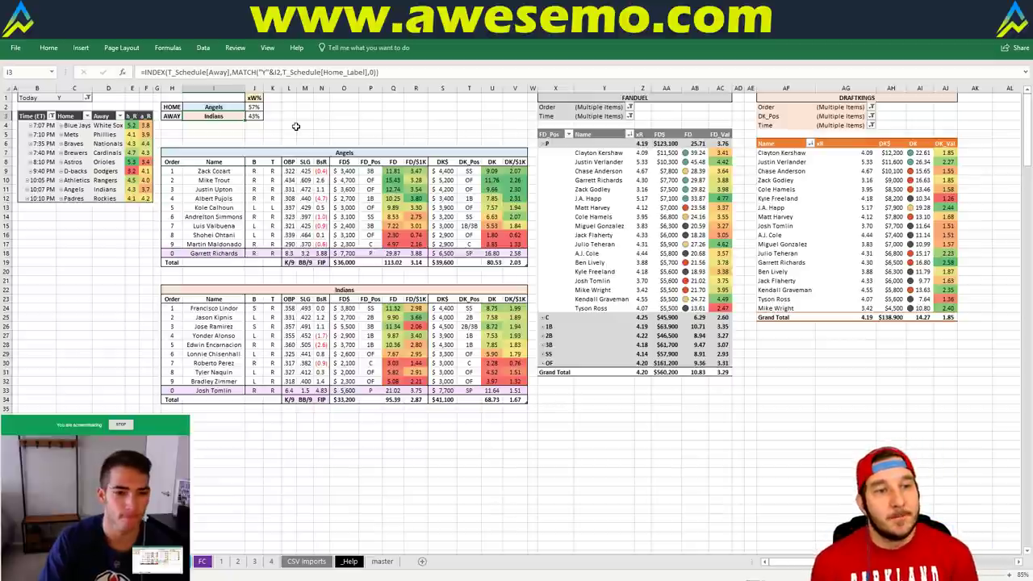
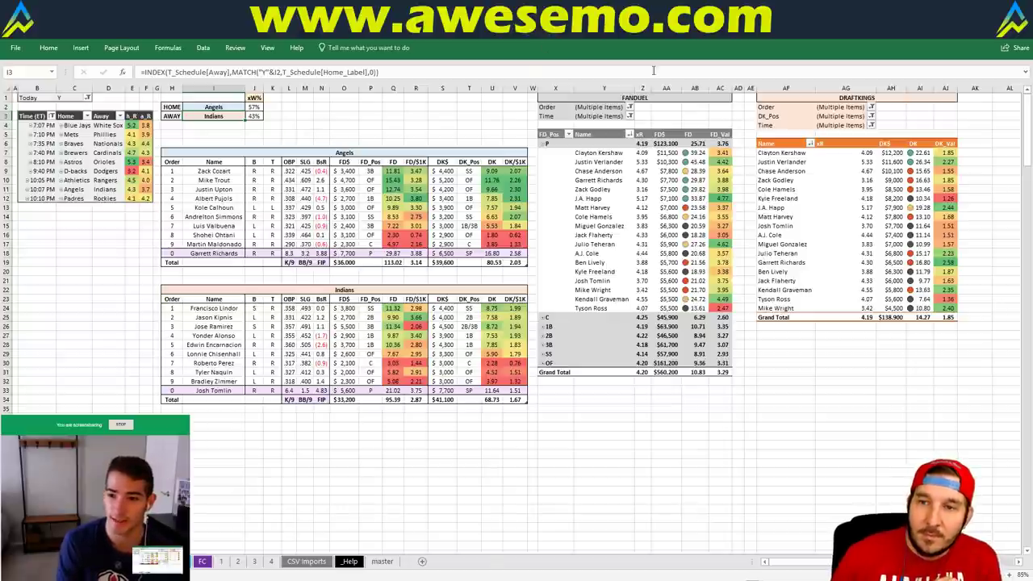
Examine the DraftKings pitchers from Clayton Kershaw down to Garrett Richards.
left_click_drag(784, 153, 785, 262)
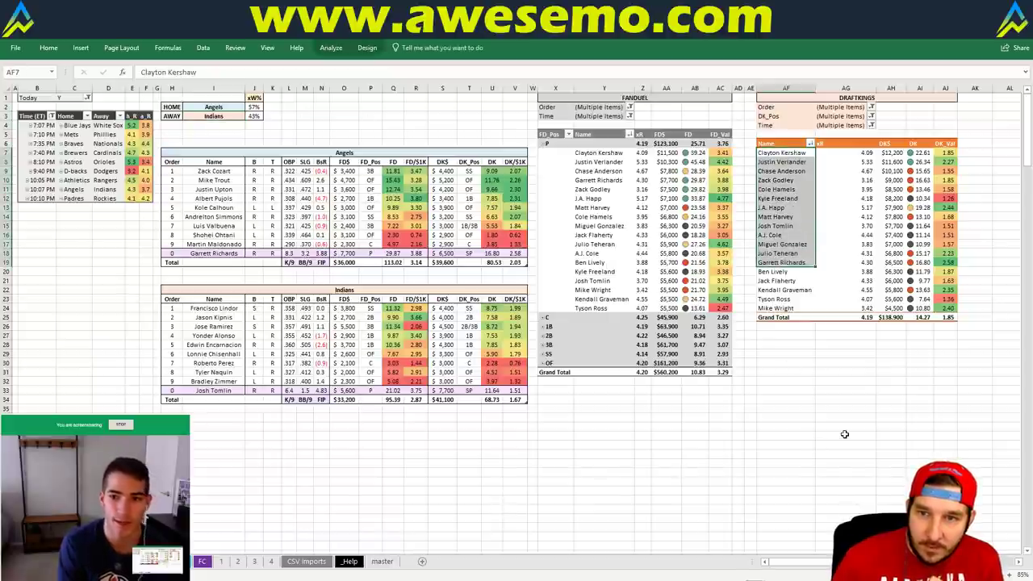
left_click(804, 370)
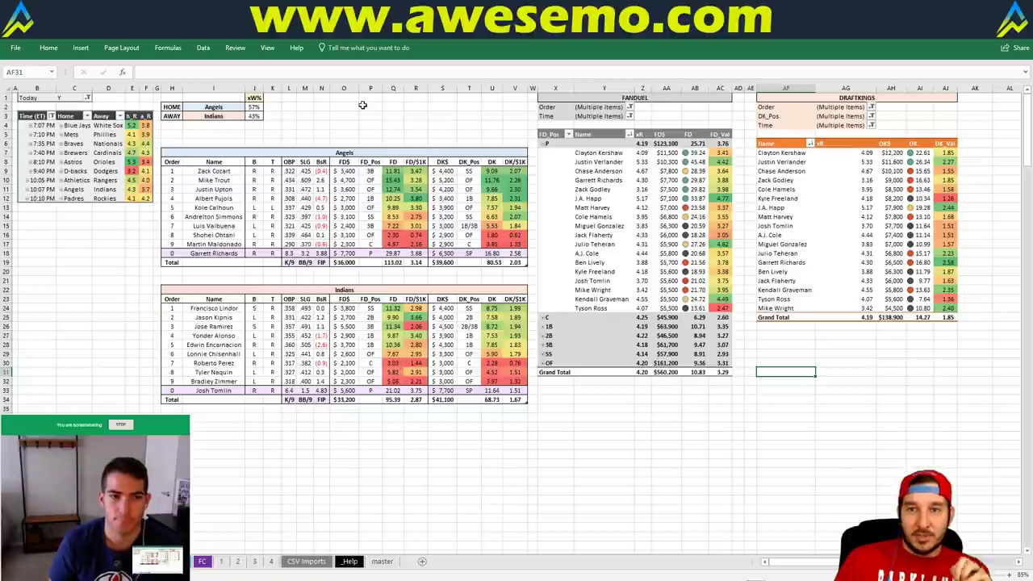
left_click(289, 106)
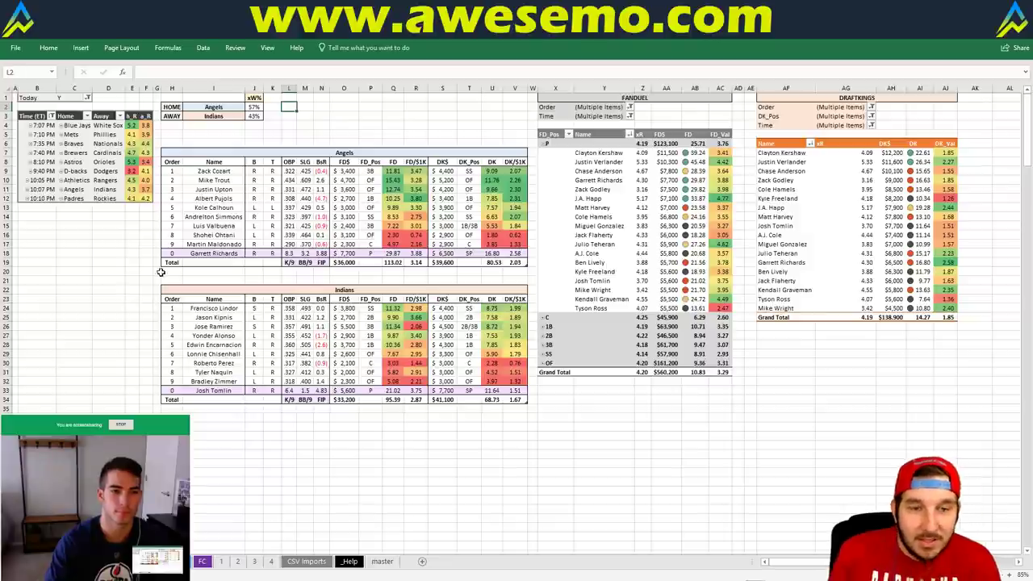
left_click(107, 281)
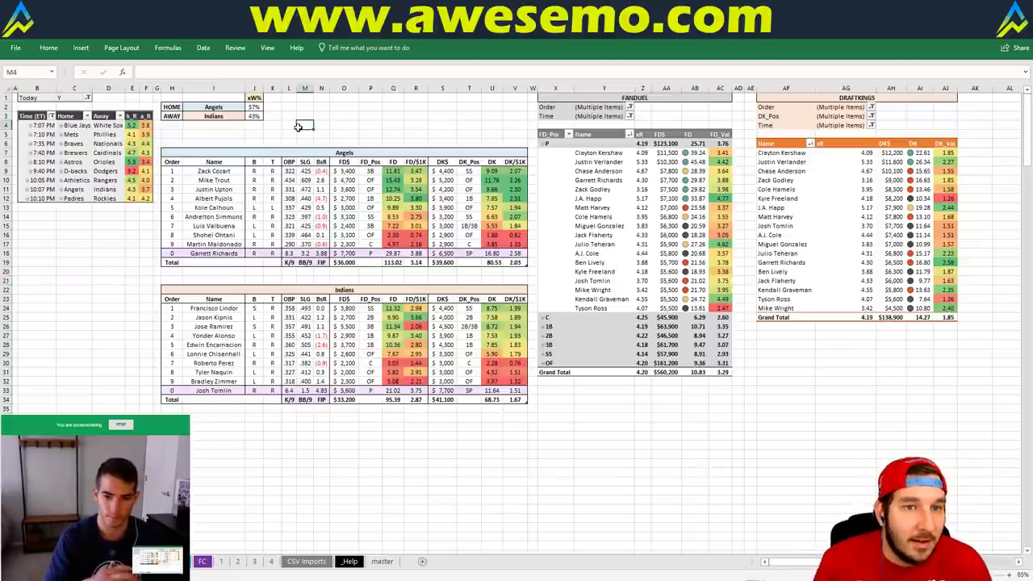
Set the matchup selector's HOME team to Padres.
left_click(202, 106)
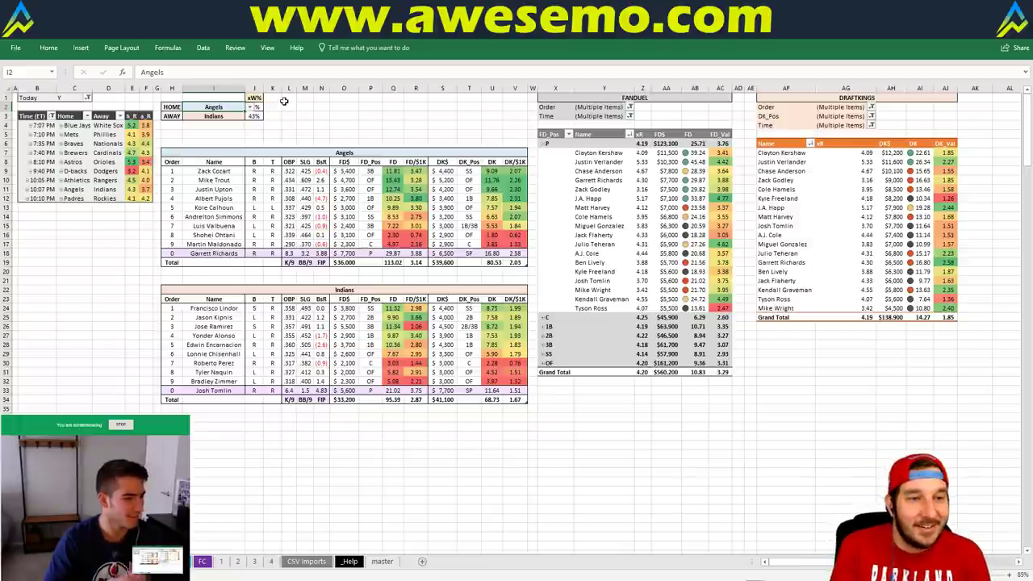
type("Pa")
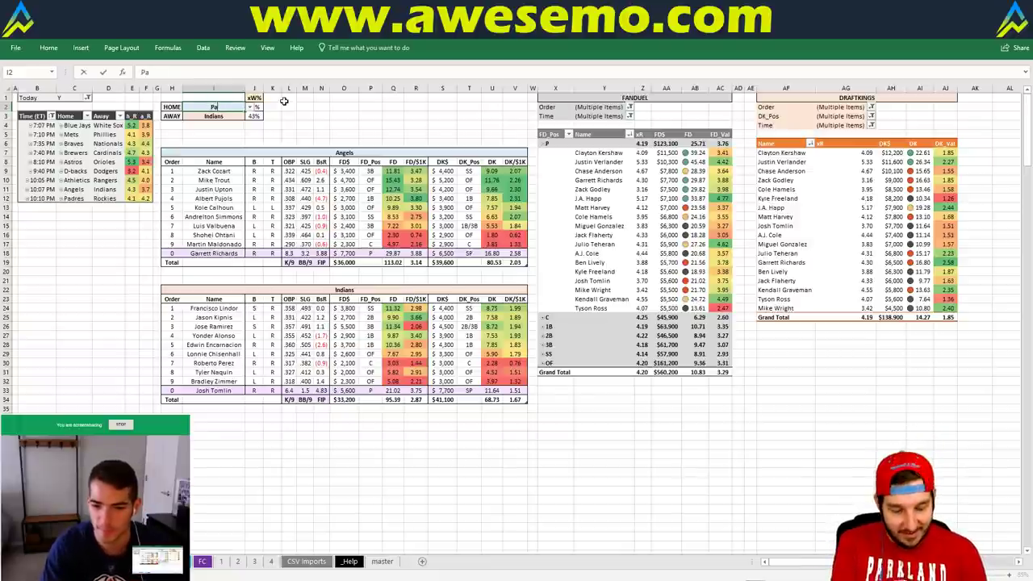
type("dres")
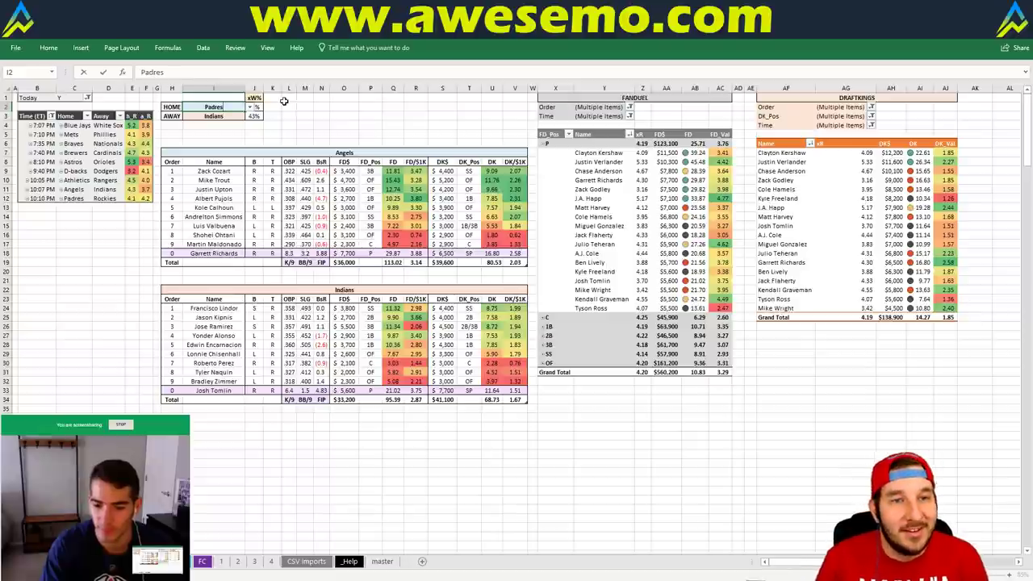
key("Return")
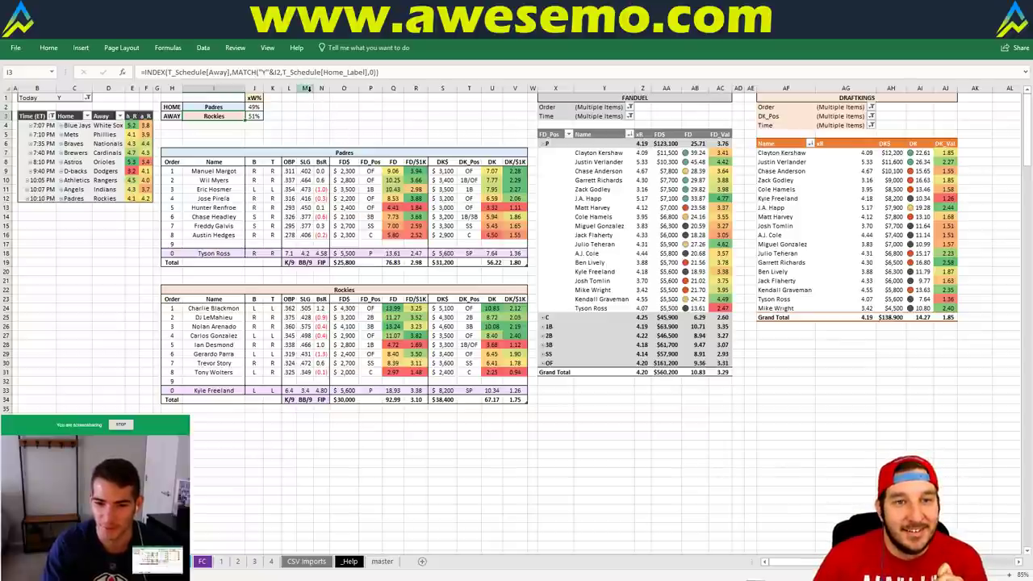
left_click(345, 104)
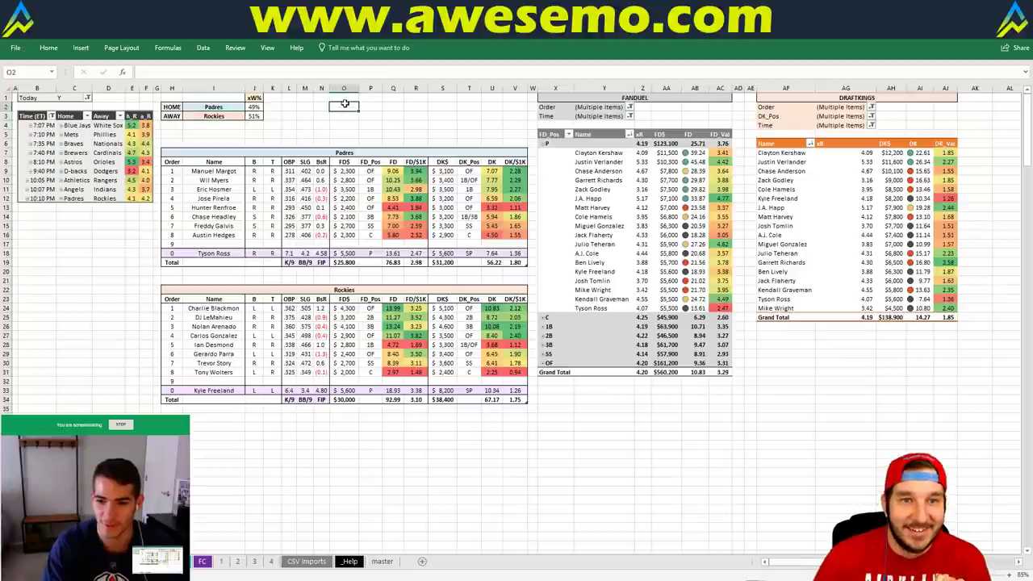